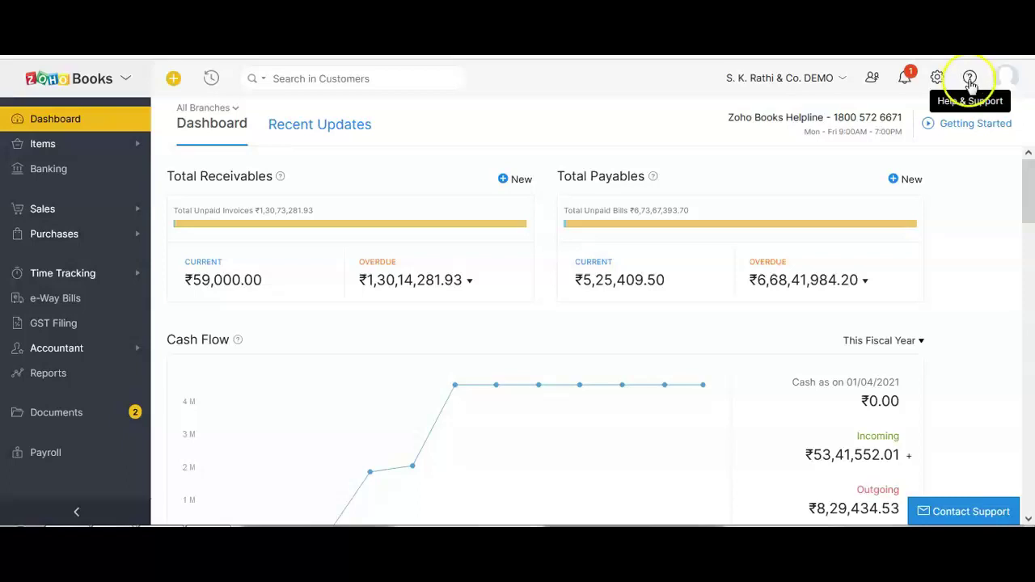
- Open Help & Support and go to the option for sending an email
click(969, 78)
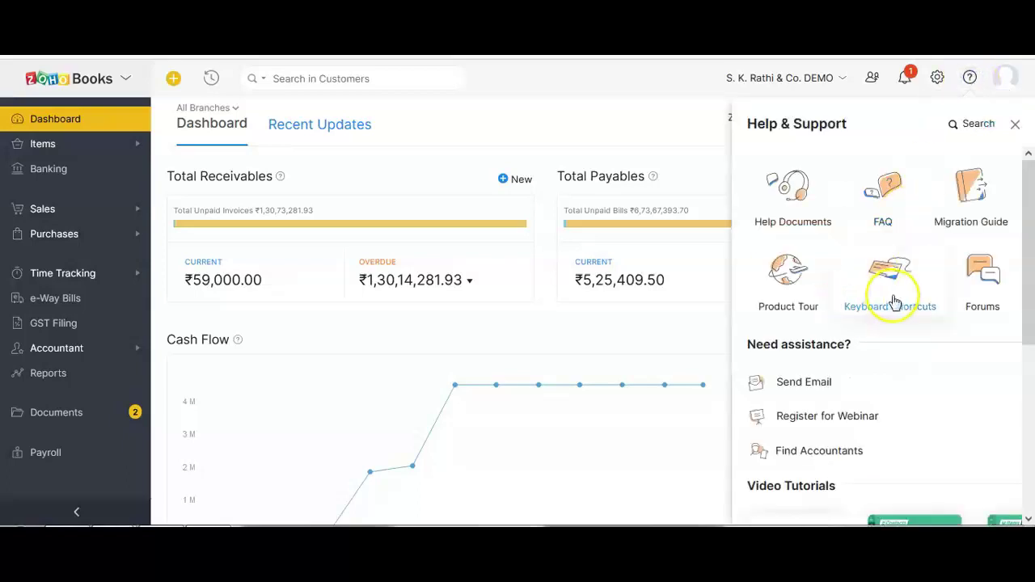
click(793, 386)
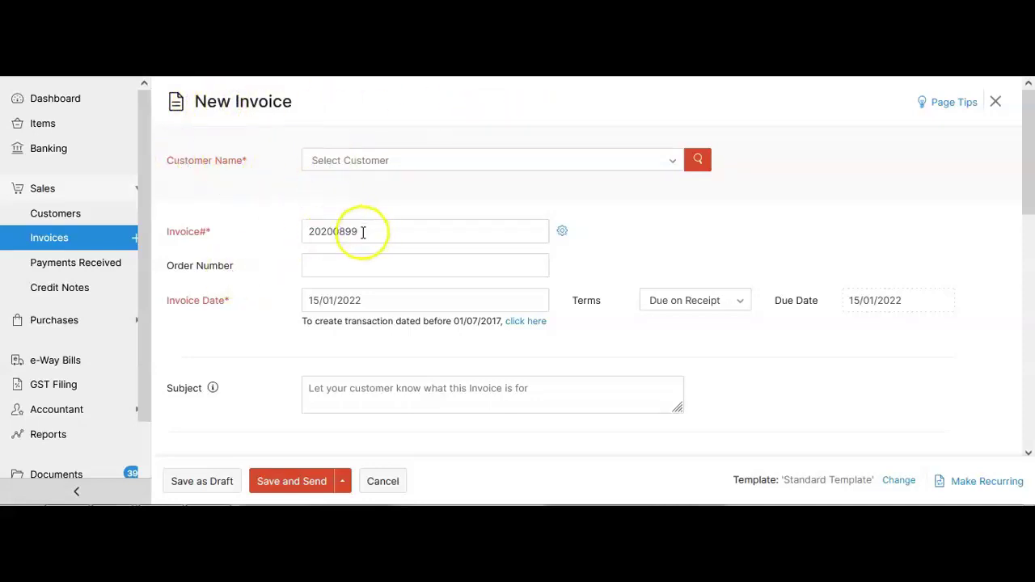
- Look through the new invoice form down to its TDS and TCS options
scroll(299, 301, down, 4)
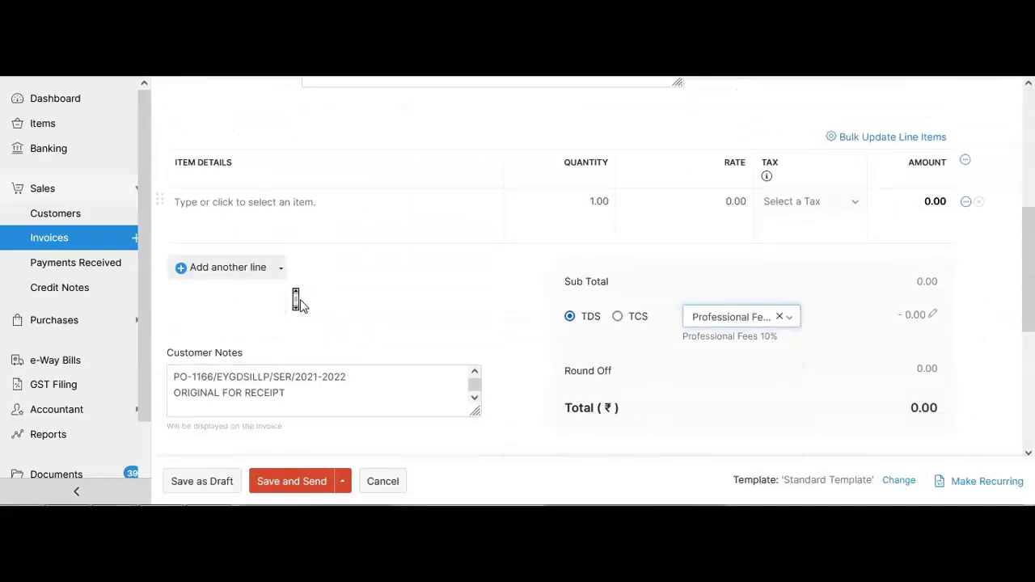
scroll(299, 301, down, 1)
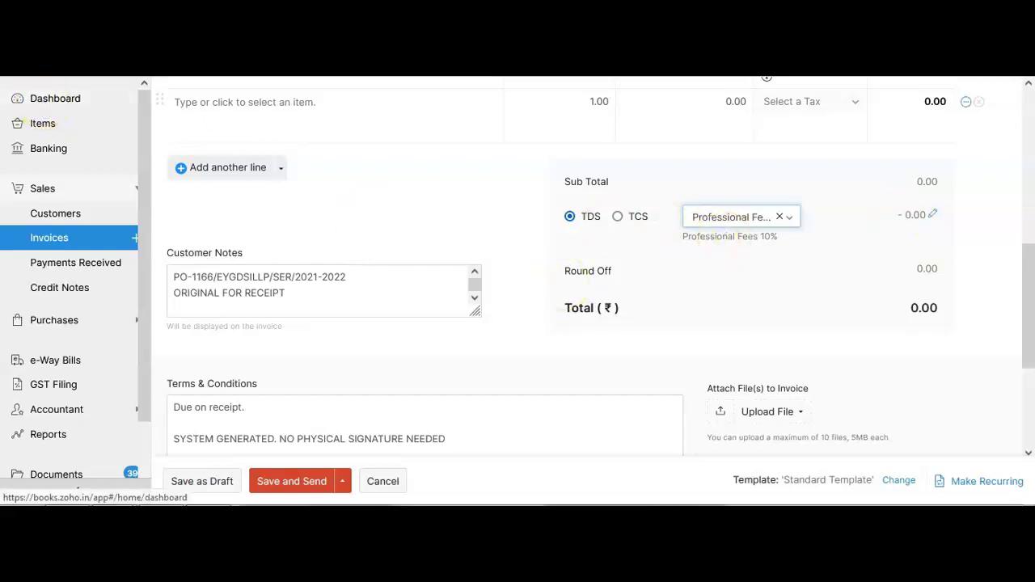
- Return to the dashboard and open the TDS-Demo invoice from the sales invoices list
click(55, 98)
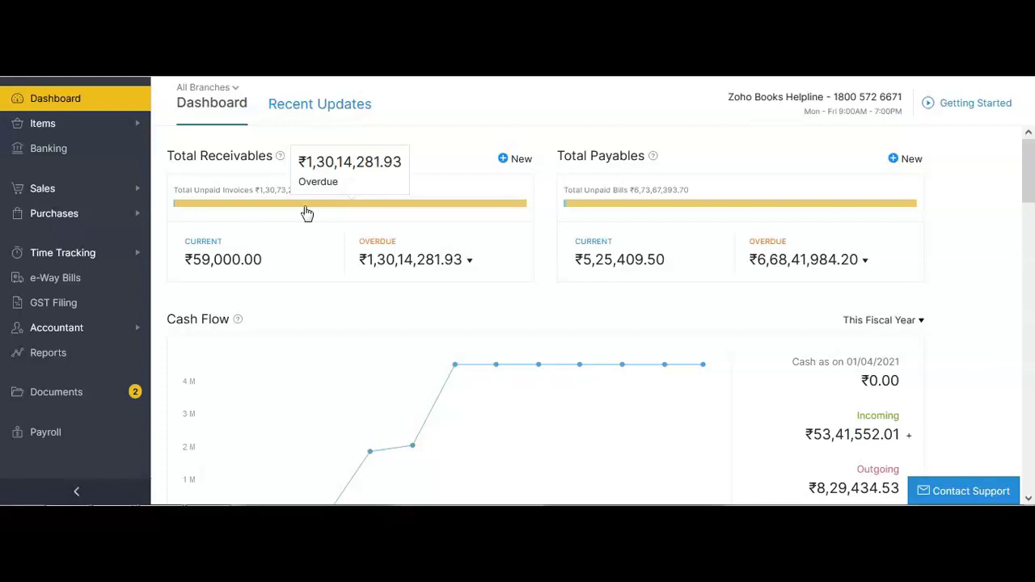
click(75, 190)
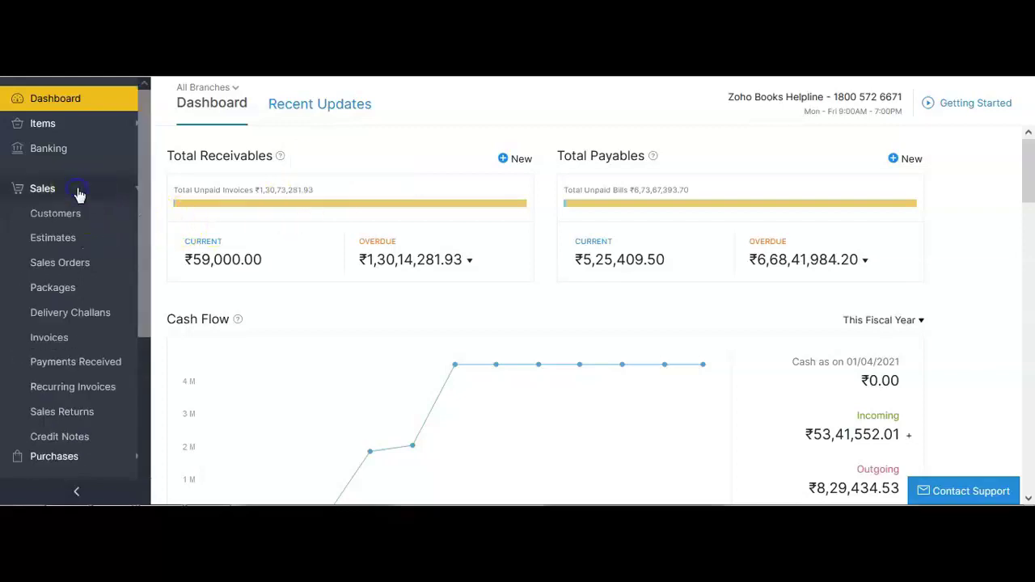
click(41, 340)
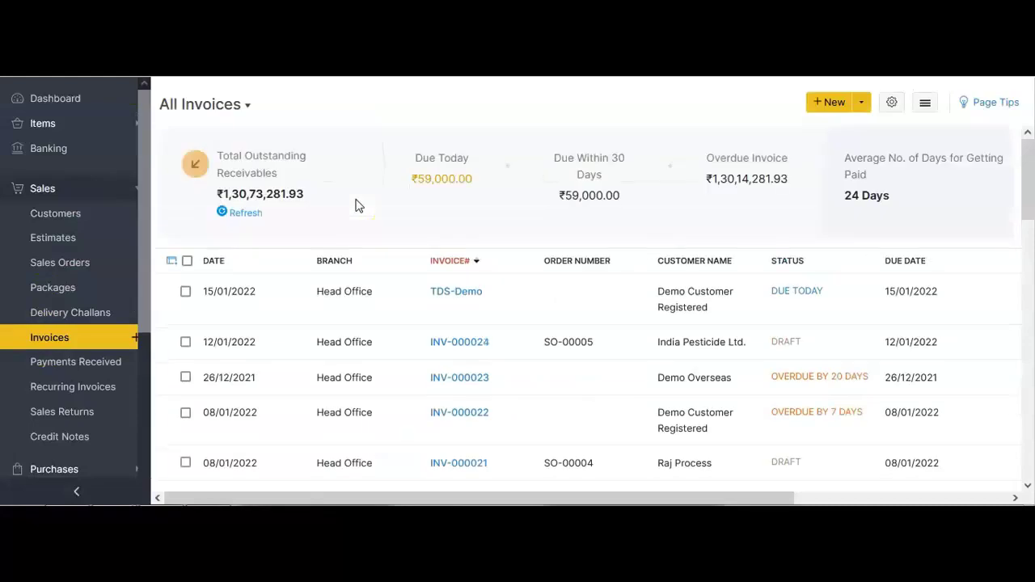
click(462, 279)
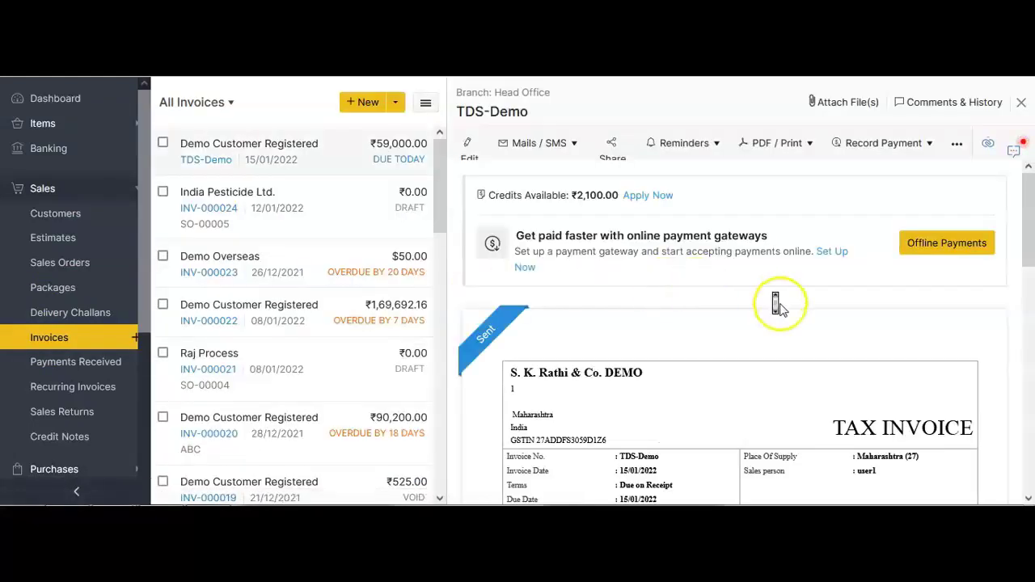
- Examine the sub total, GST amounts and balance due on the TDS-Demo invoice
scroll(778, 306, down, 2)
scroll(780, 309, down, 4)
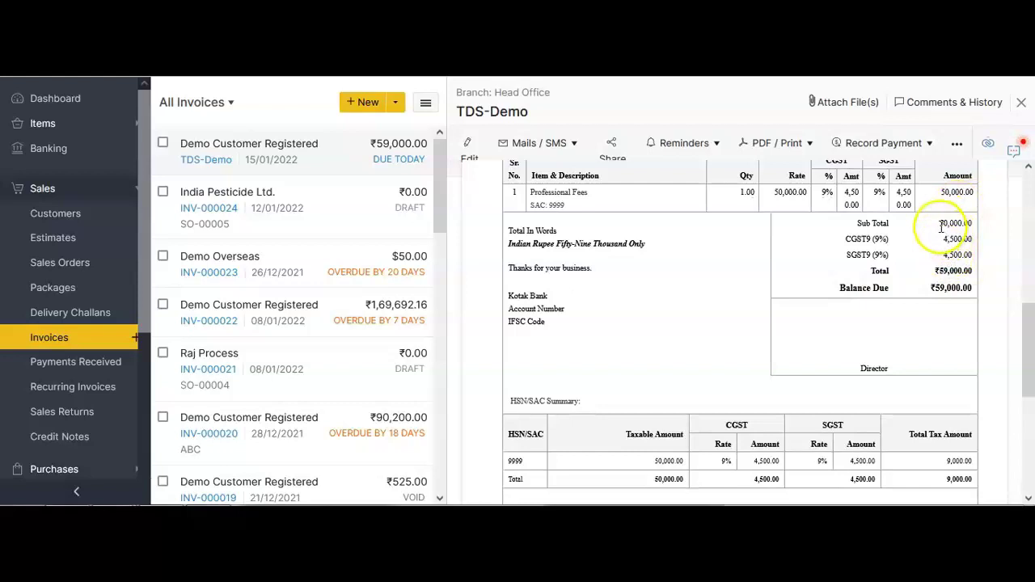
drag(939, 223, 971, 223)
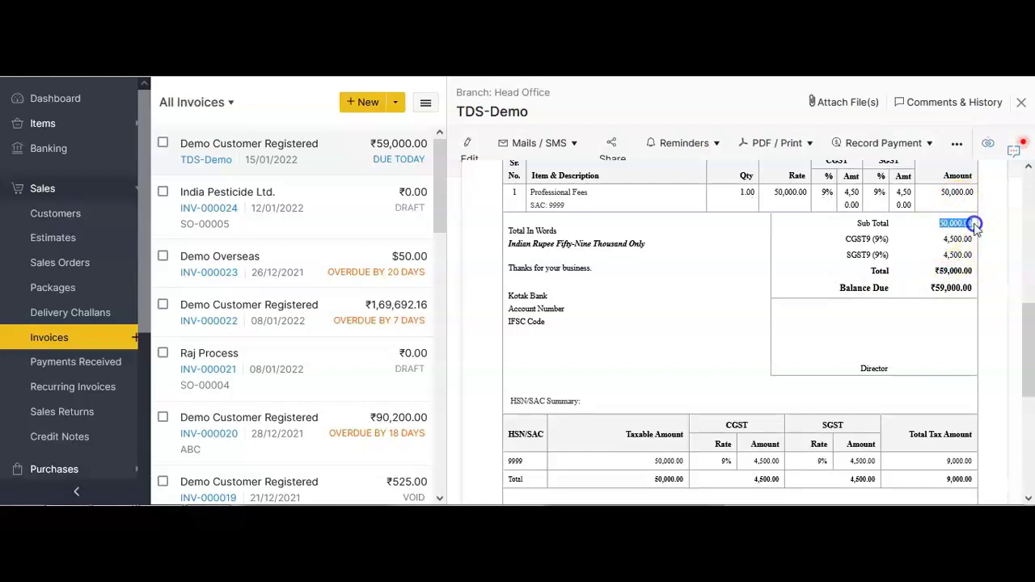
click(922, 250)
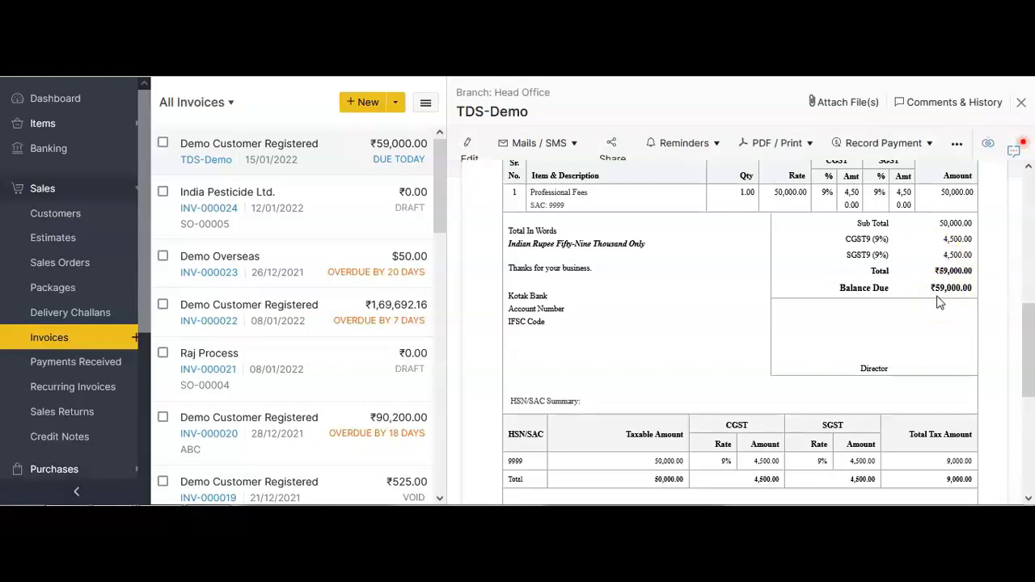
scroll(940, 302, up, 5)
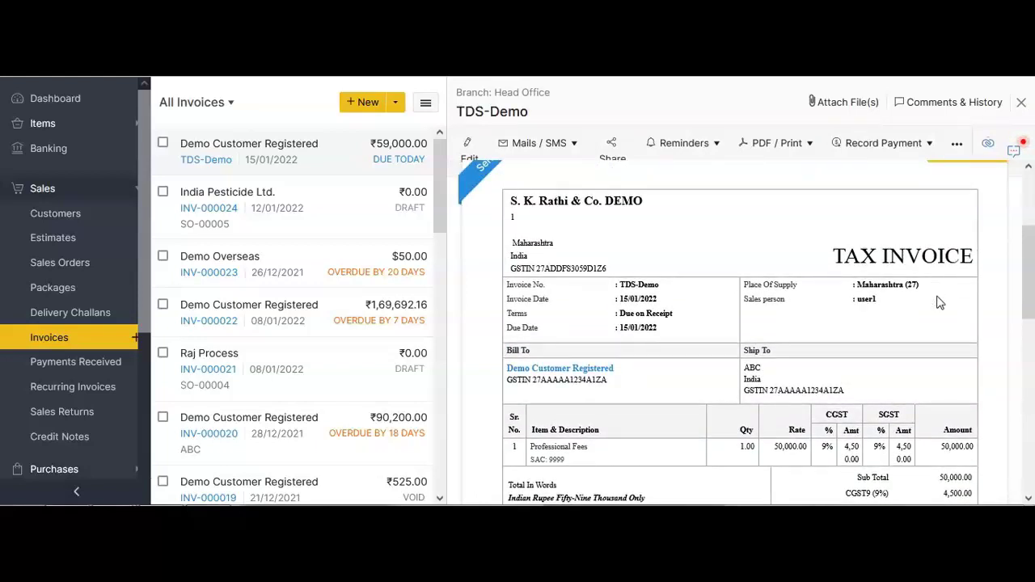
- Start a payment record for the invoice with TDS (Income Tax) deducted, using Advance Tax as the TDS tax account
click(876, 148)
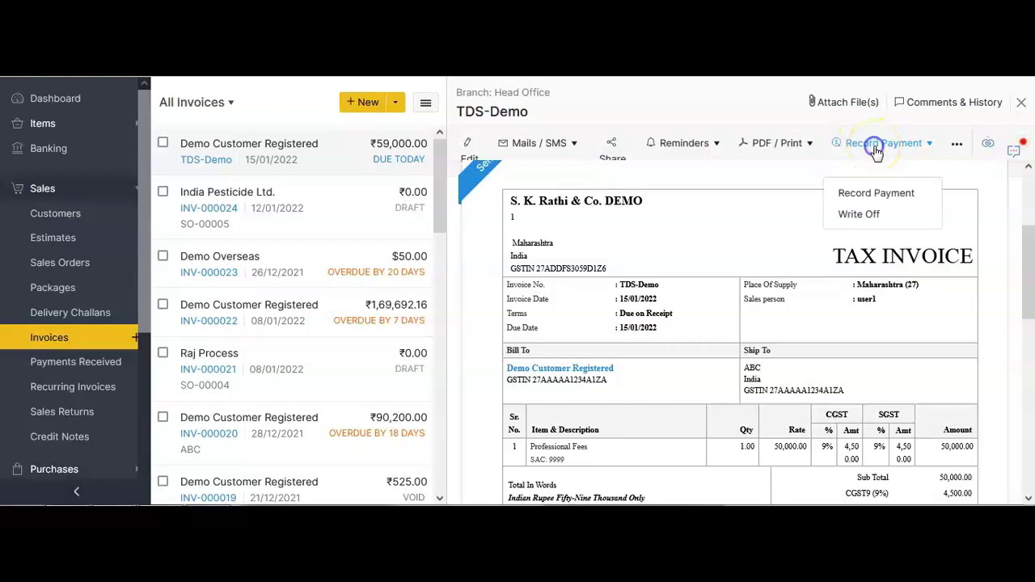
click(853, 194)
scroll(647, 321, down, 2)
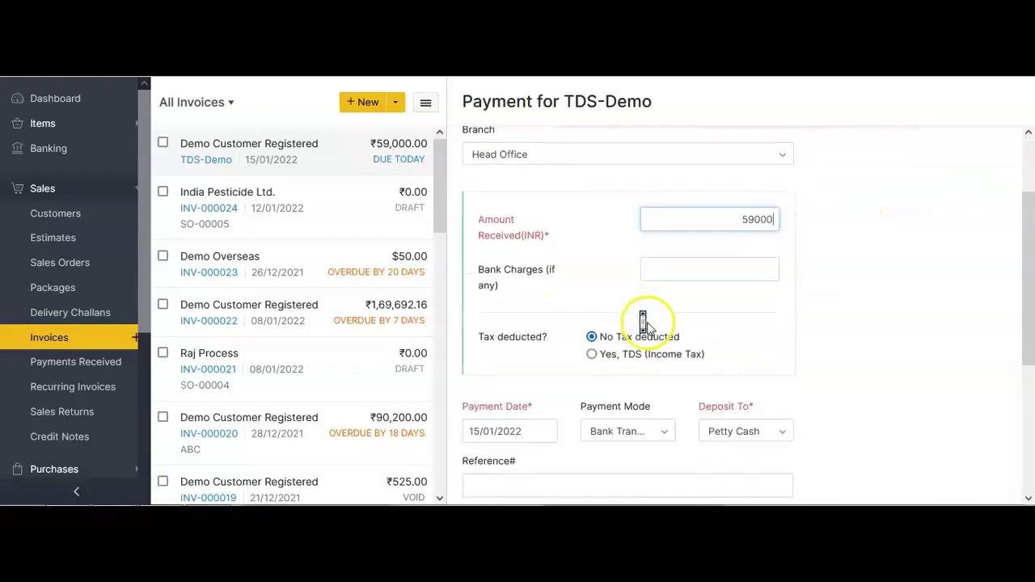
drag(483, 331, 543, 339)
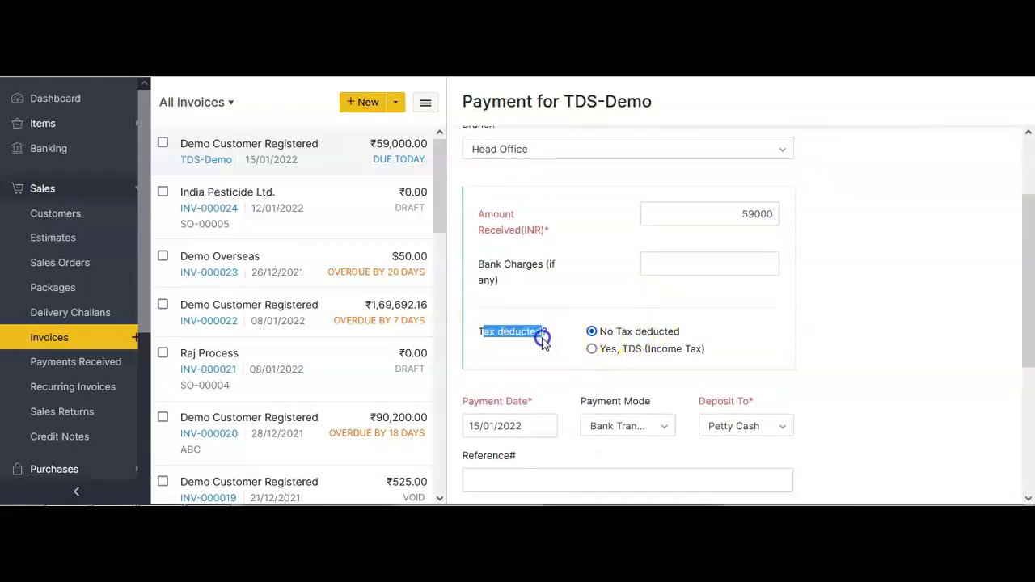
click(593, 353)
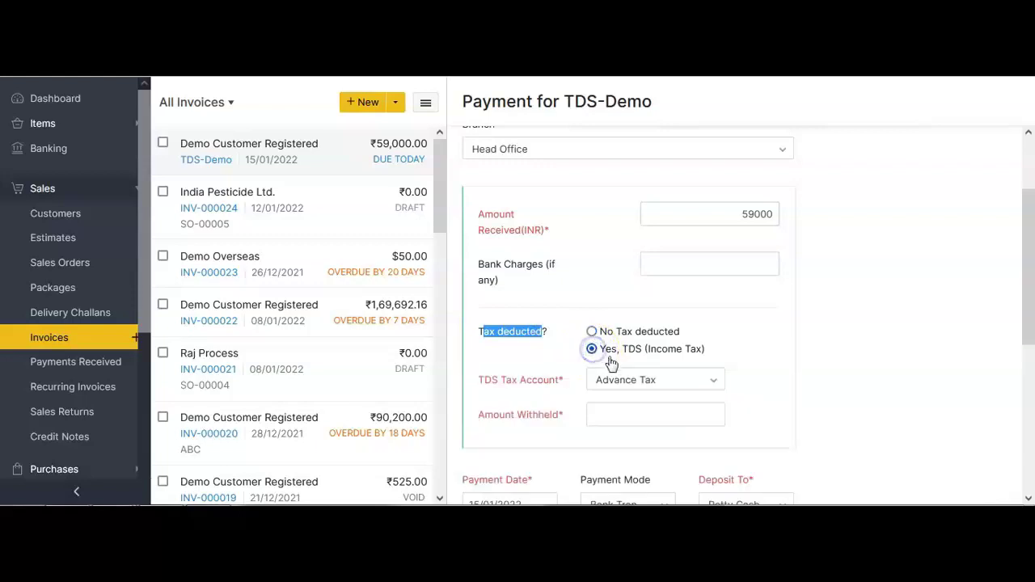
click(615, 380)
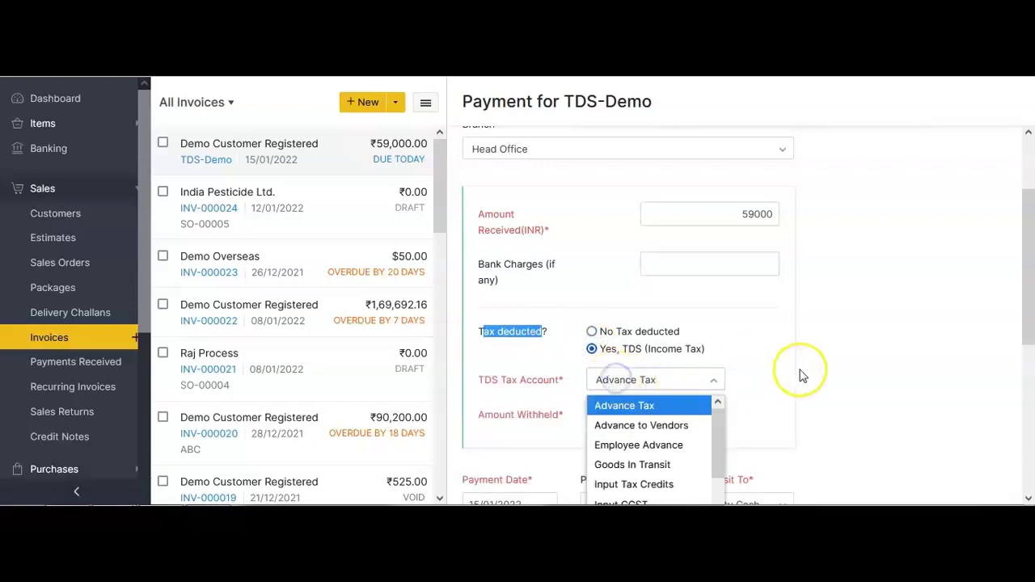
scroll(801, 374, down, 2)
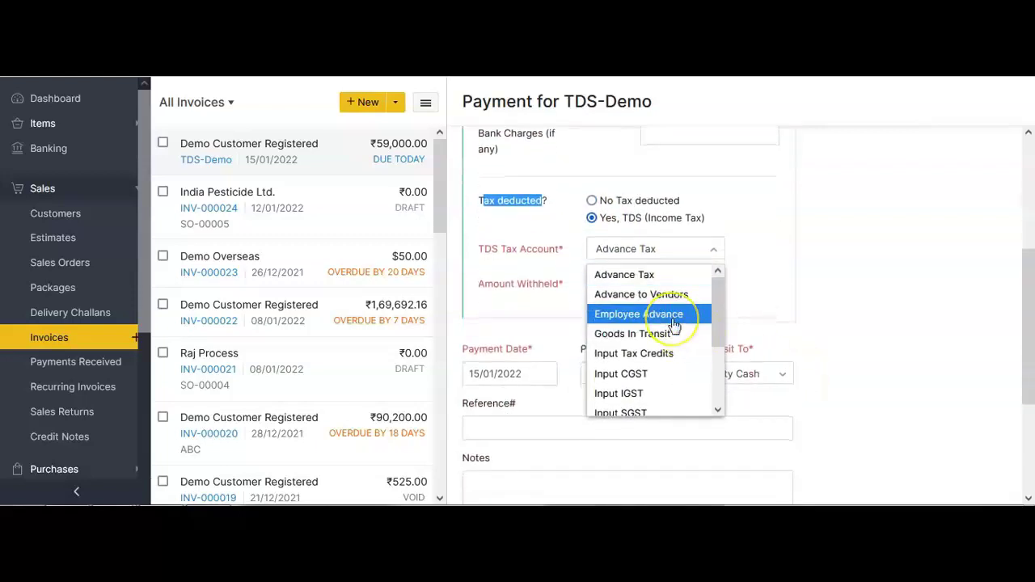
click(621, 276)
- Set the amount withheld for the payment to 5000
click(603, 293)
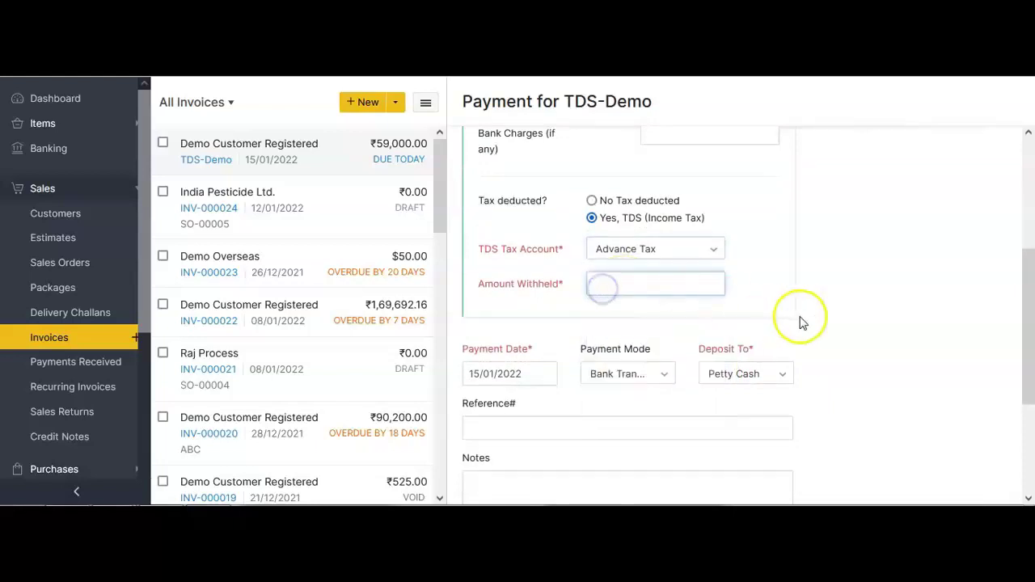
scroll(799, 320, up, 1)
scroll(799, 319, up, 1)
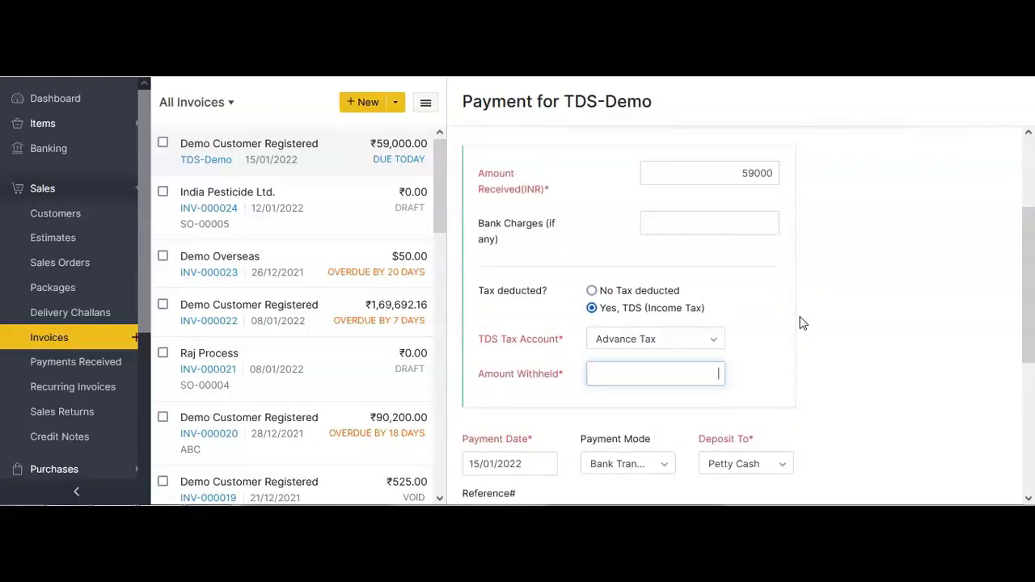
middle_click(799, 321)
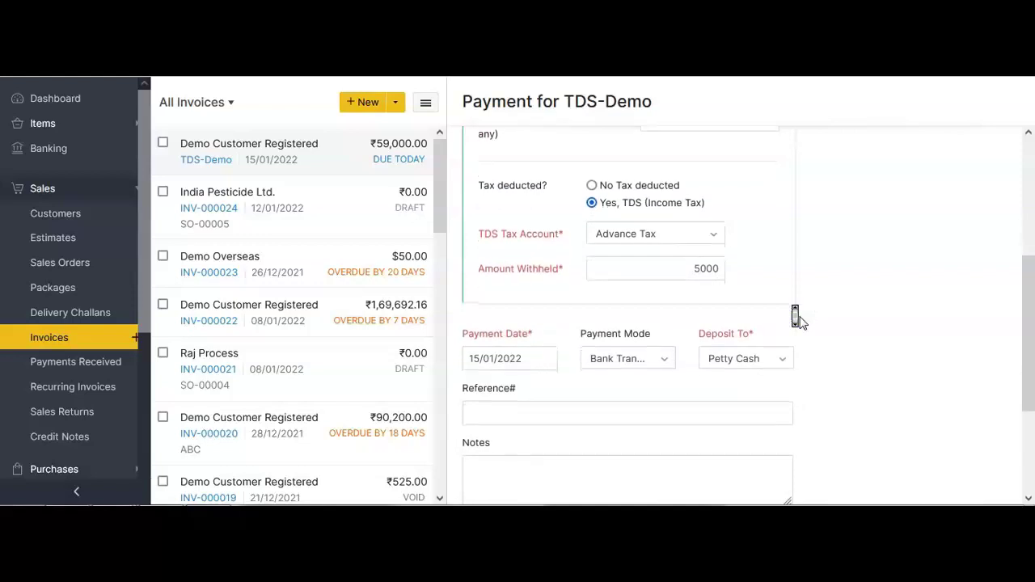
- Choose Axis Bank as the deposit account and try to record the payment
click(536, 317)
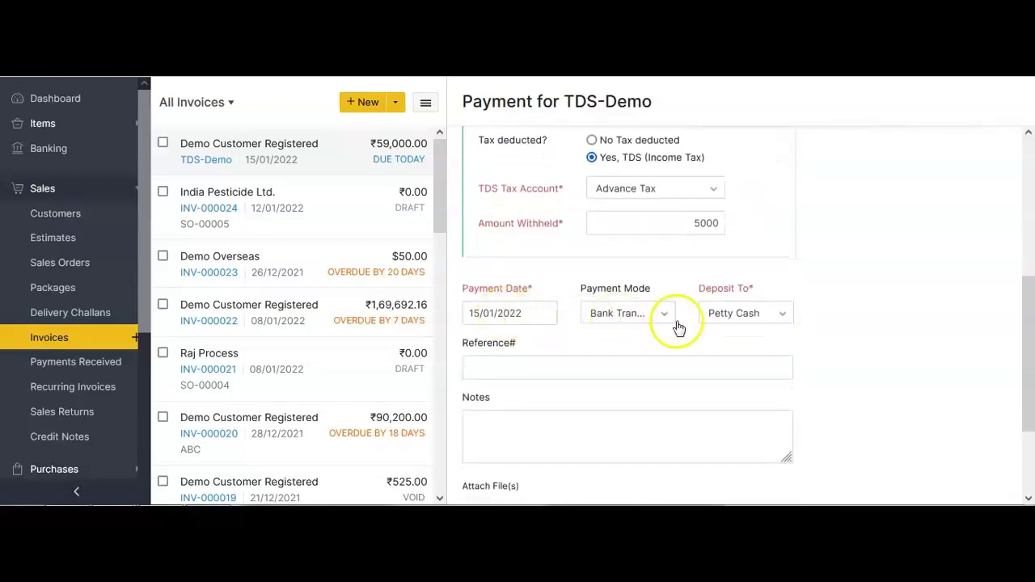
click(760, 321)
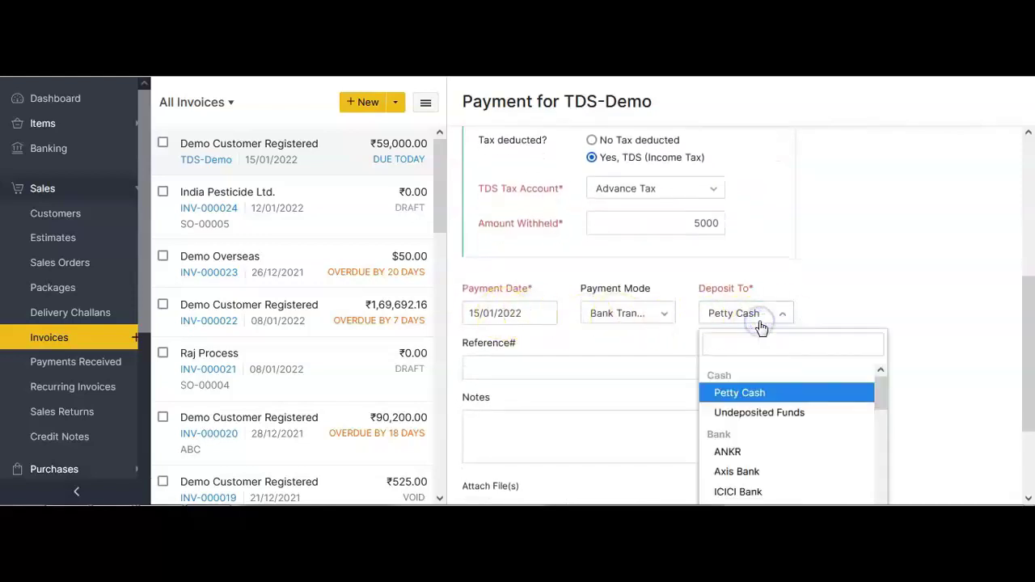
click(732, 472)
middle_click(825, 370)
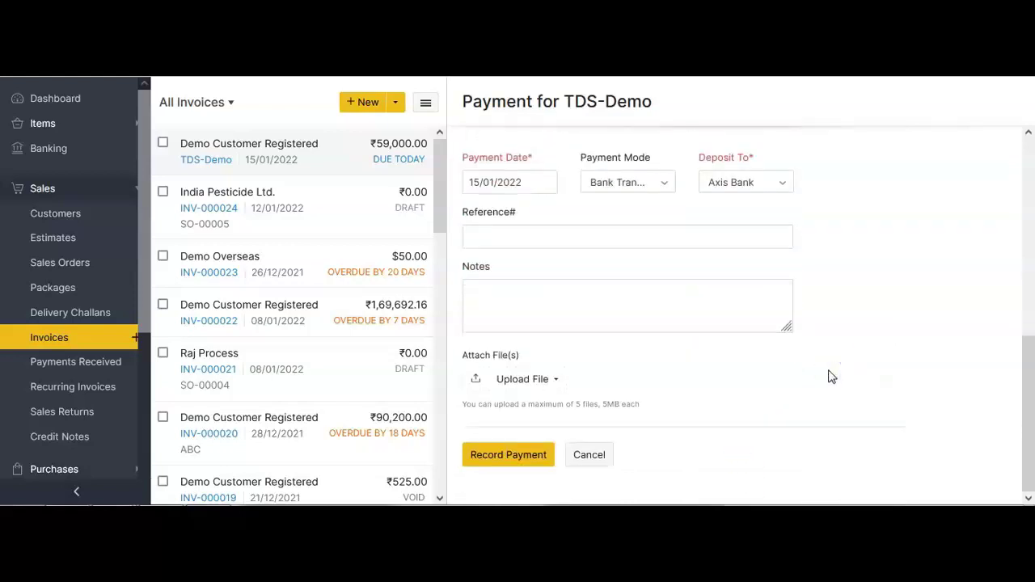
click(506, 457)
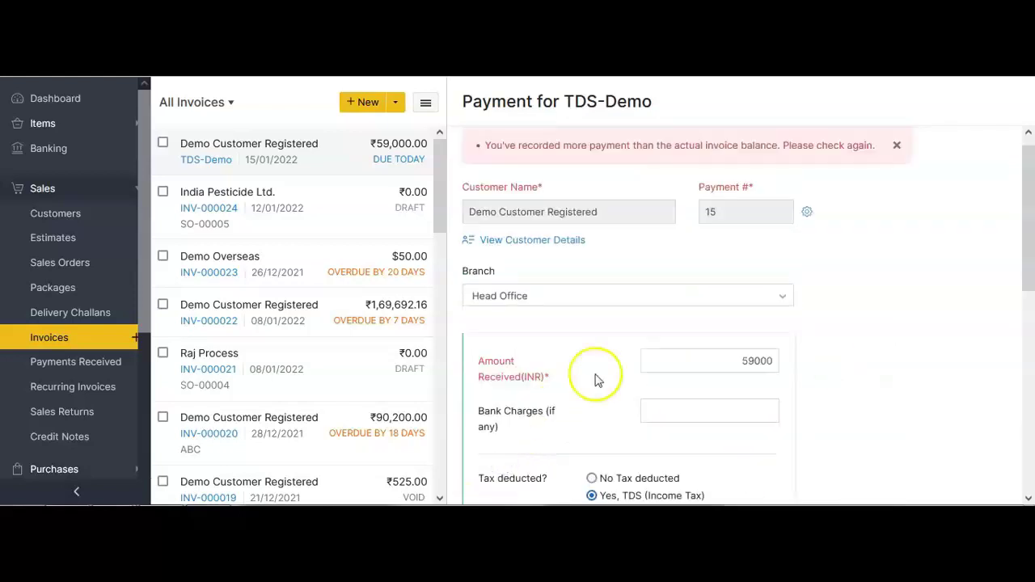
- Set the amount received to 54000 and record the payment
click(746, 309)
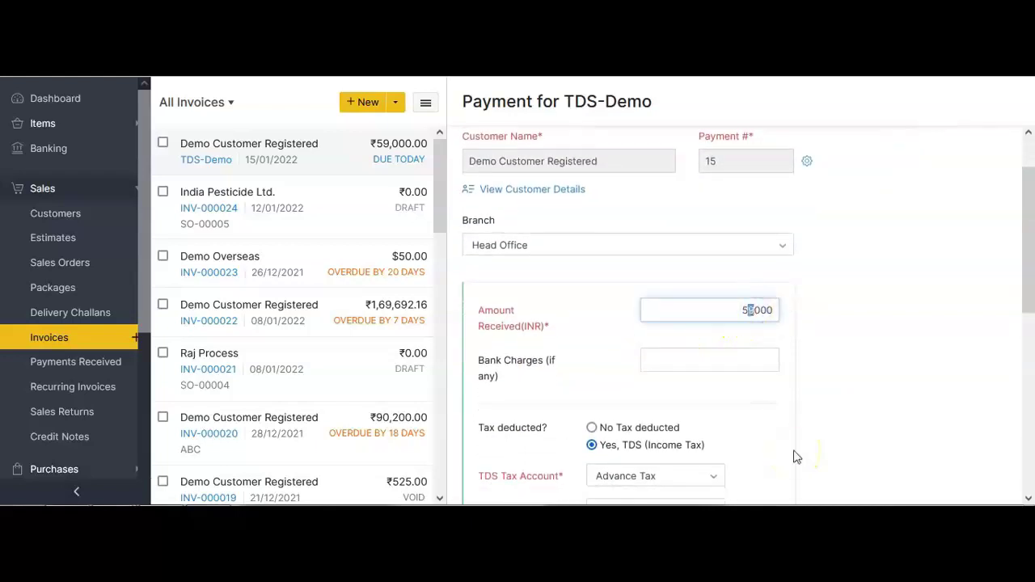
click(824, 442)
scroll(827, 443, down, 3)
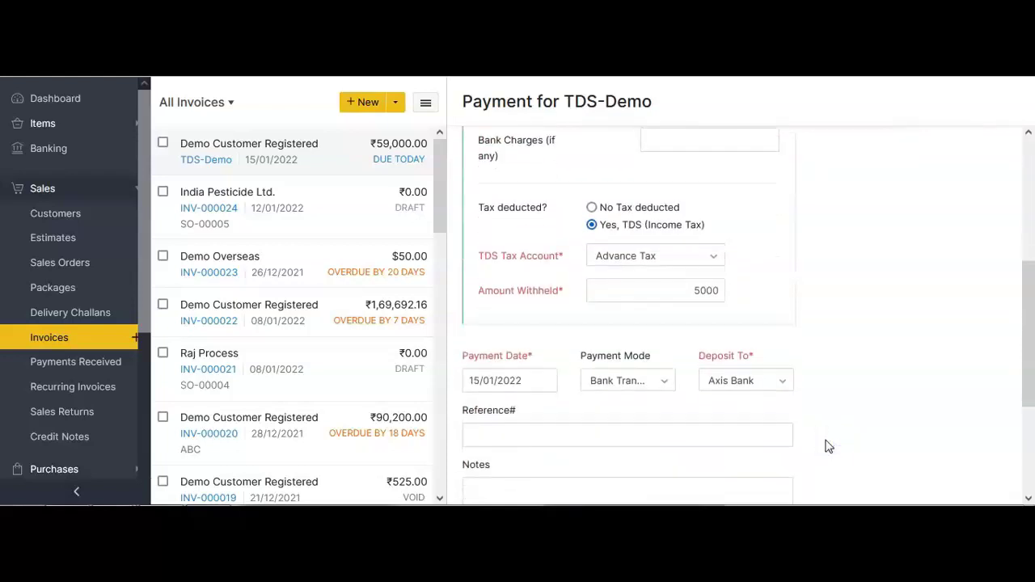
scroll(827, 443, down, 5)
click(518, 454)
- Check the payment made, amount withheld and balance due on the TDS-Demo invoice
scroll(783, 338, down, 5)
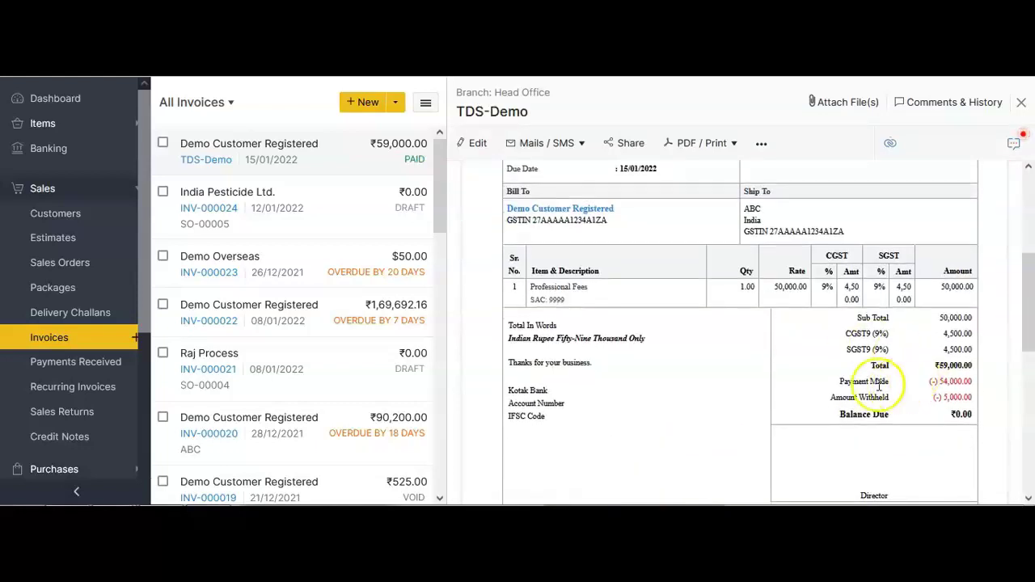
drag(839, 381, 968, 415)
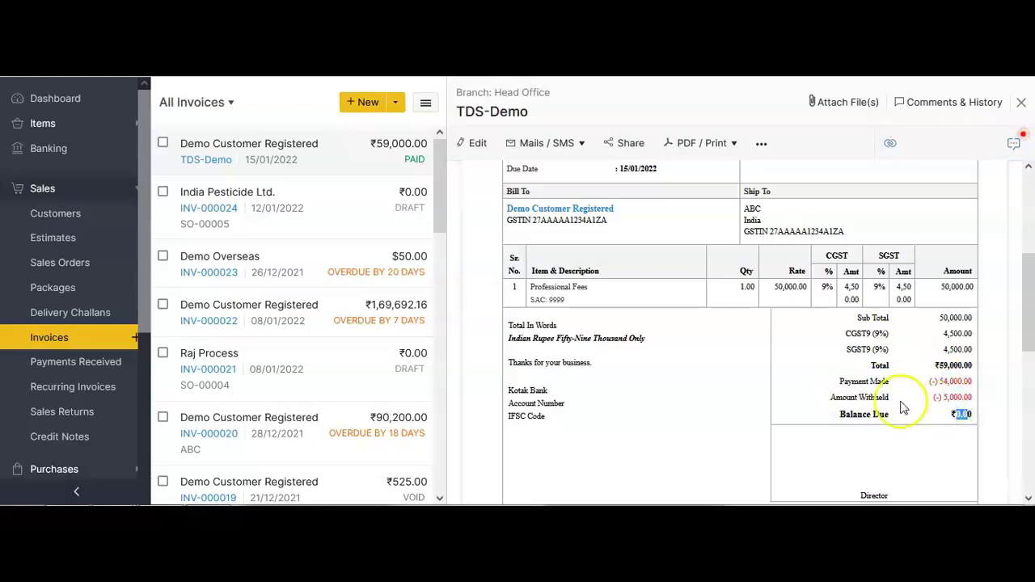
scroll(740, 383, up, 1)
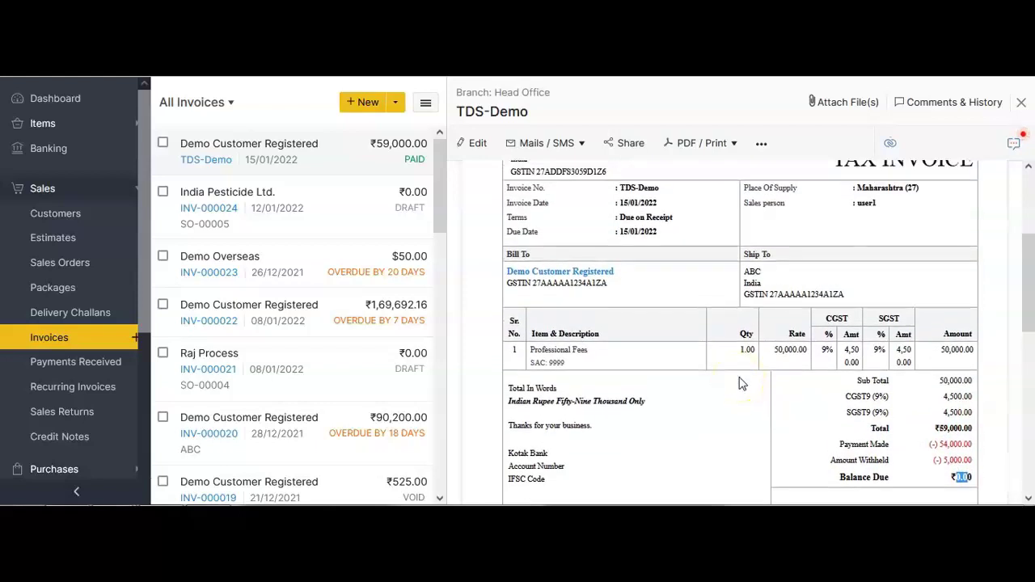
scroll(740, 384, up, 3)
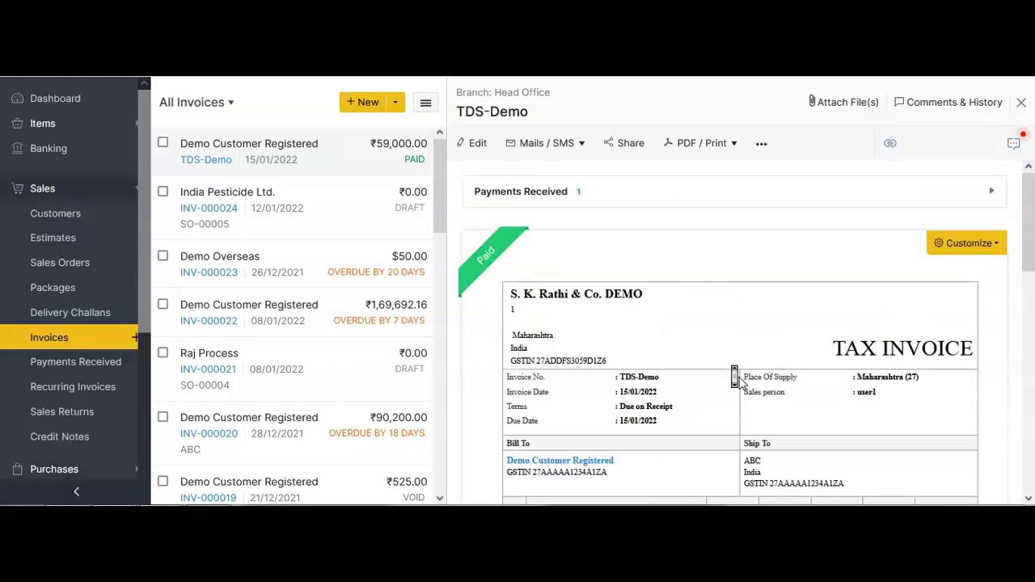
- Dissociate the received payment from the TDS-Demo invoice and add it as a customer credit
click(825, 191)
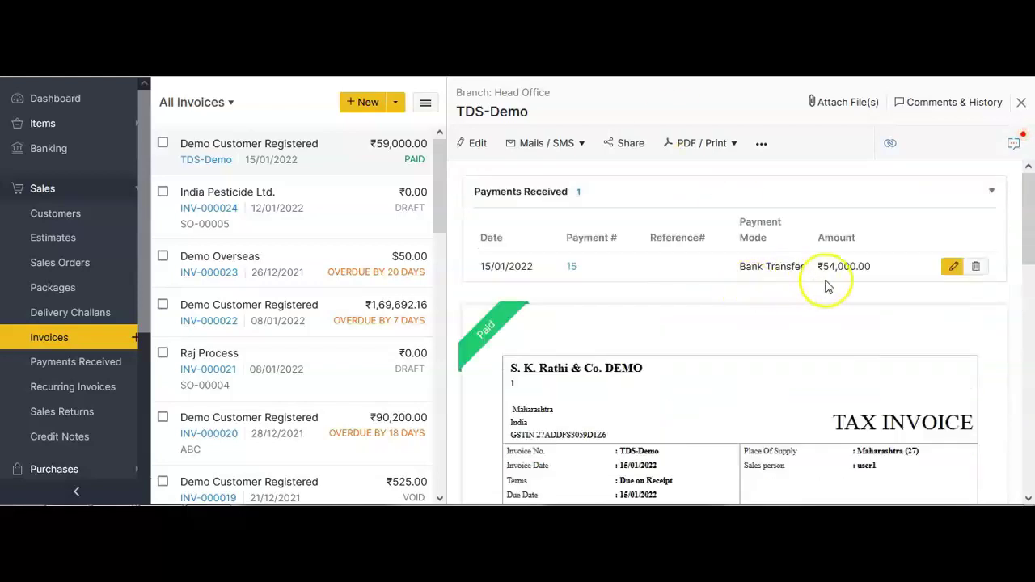
click(976, 268)
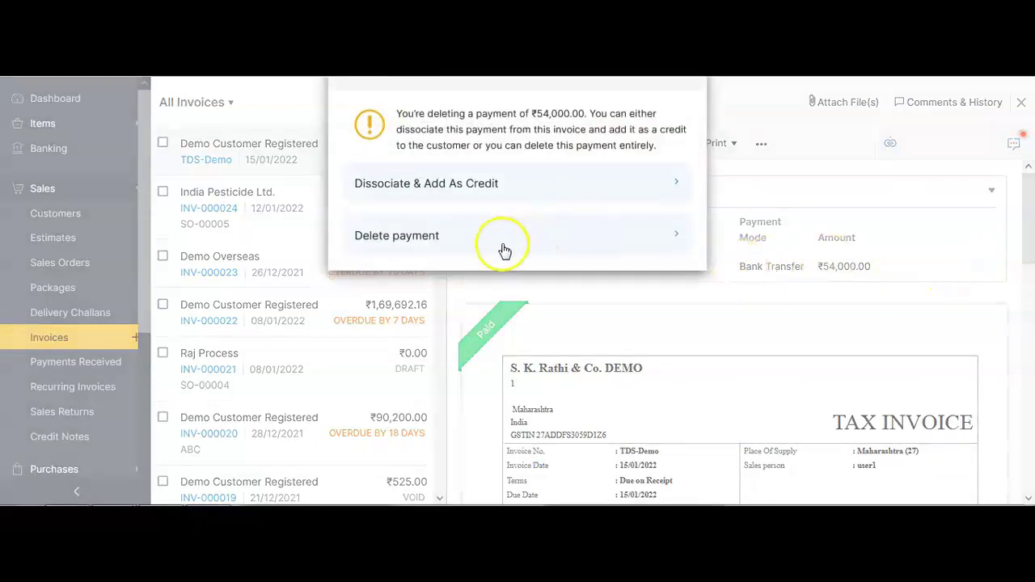
click(501, 185)
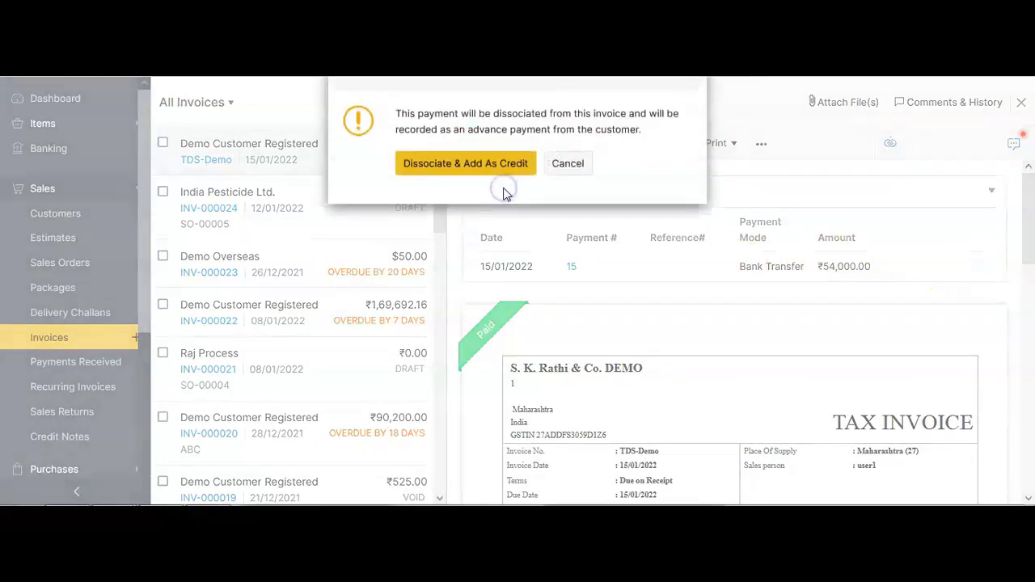
click(488, 170)
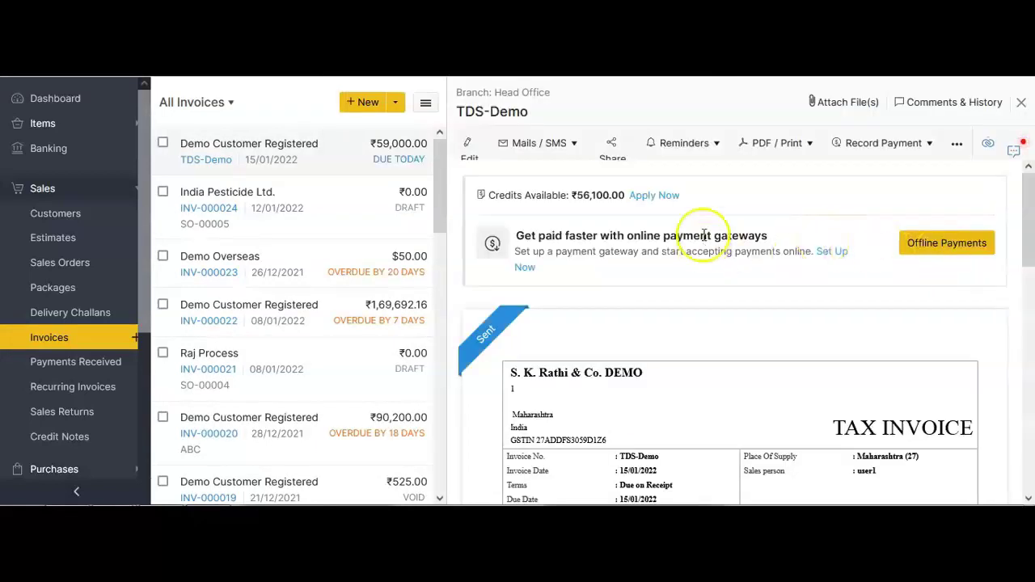
- Review the taxable amount, GST and balance due on the TDS-Demo invoice
middle_click(679, 226)
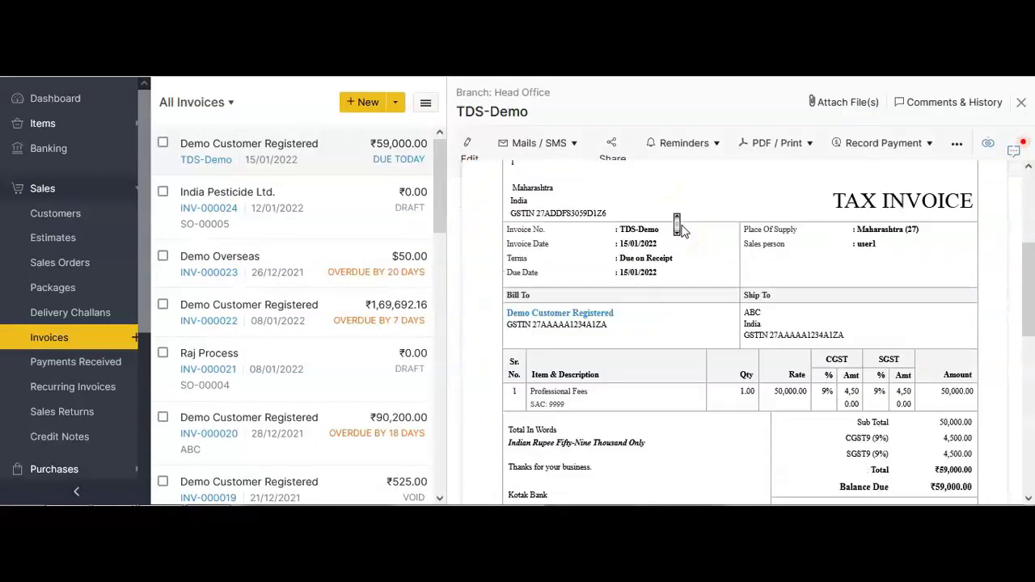
middle_click(681, 231)
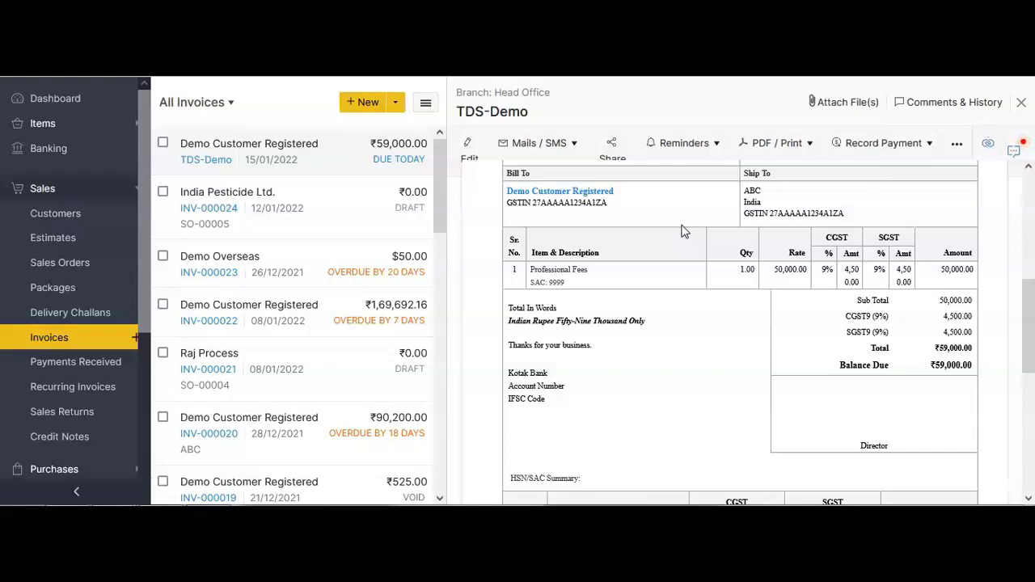
scroll(682, 231, up, 3)
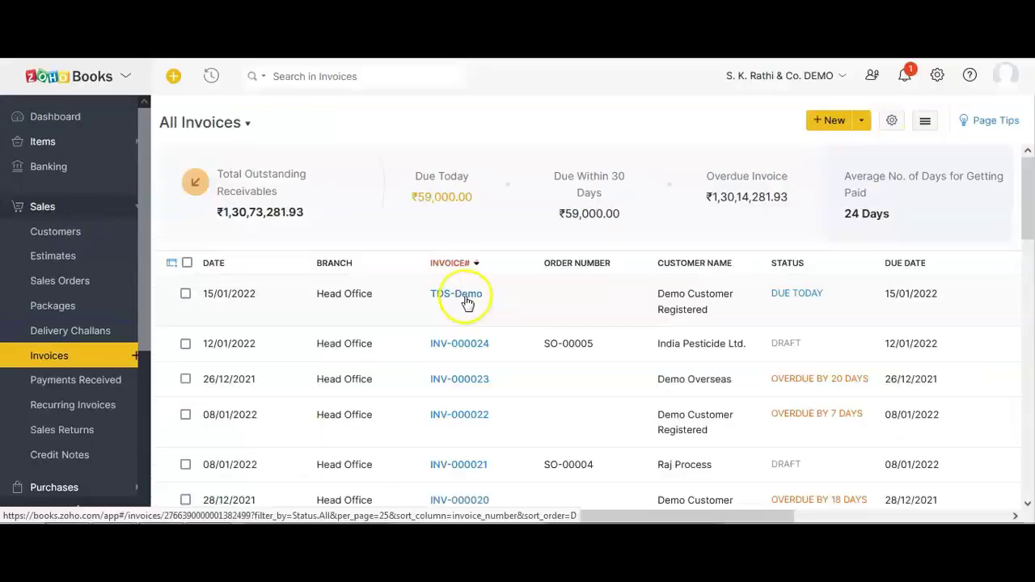
- Start recording a payment for the TDS-Demo invoice with an amount received of 5000
click(467, 303)
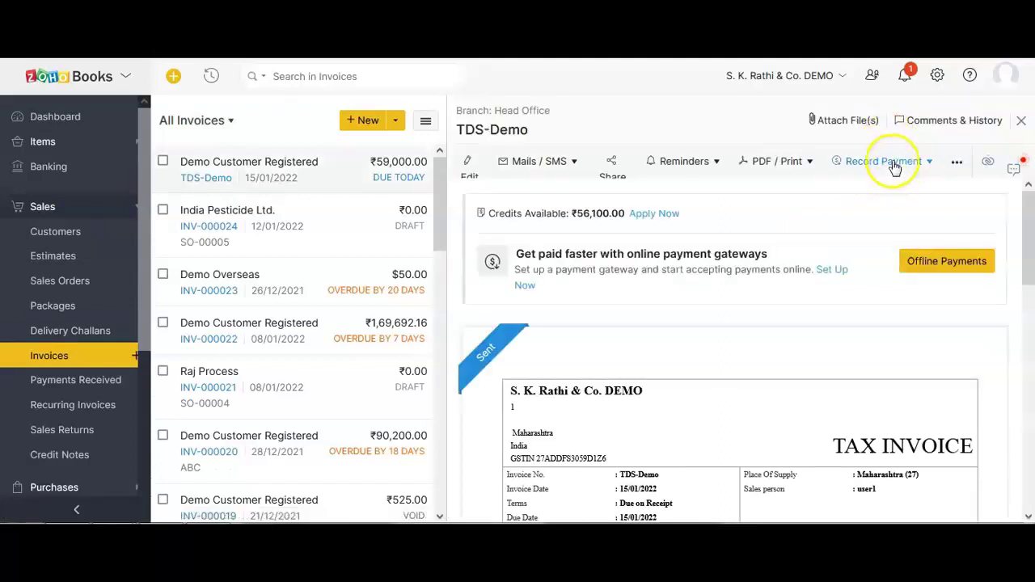
click(895, 167)
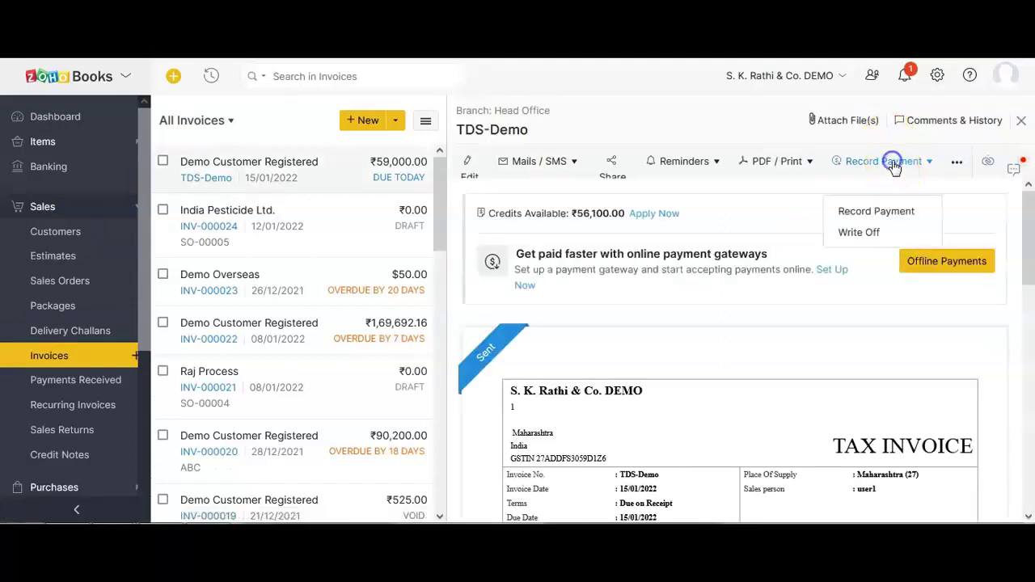
click(856, 215)
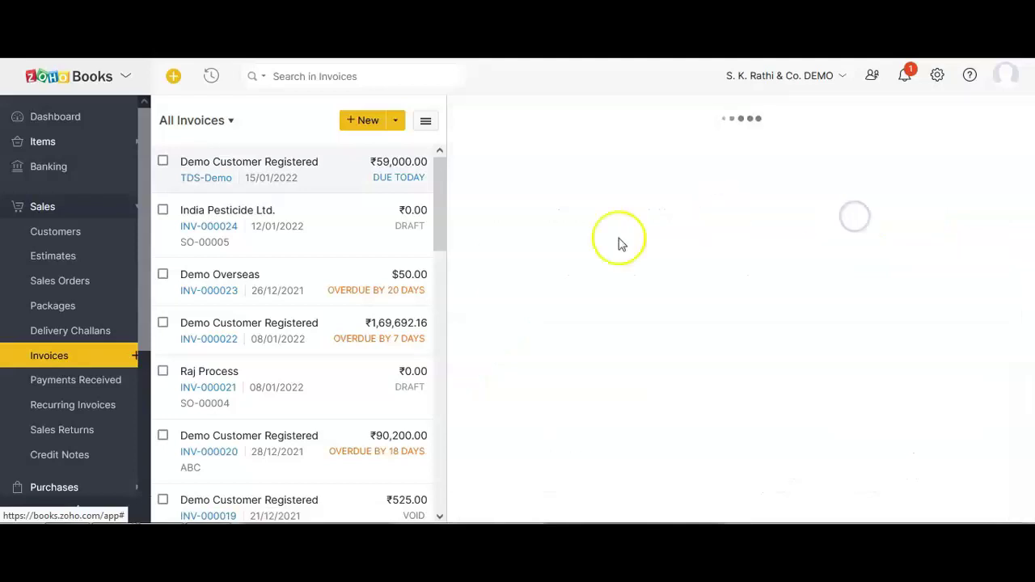
scroll(586, 279, down, 1)
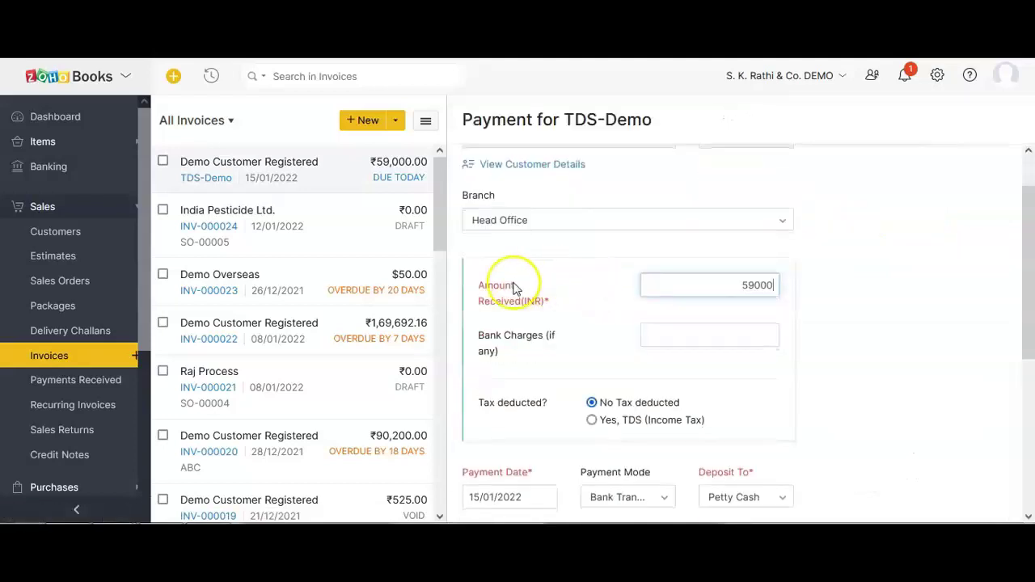
drag(704, 284, 846, 308)
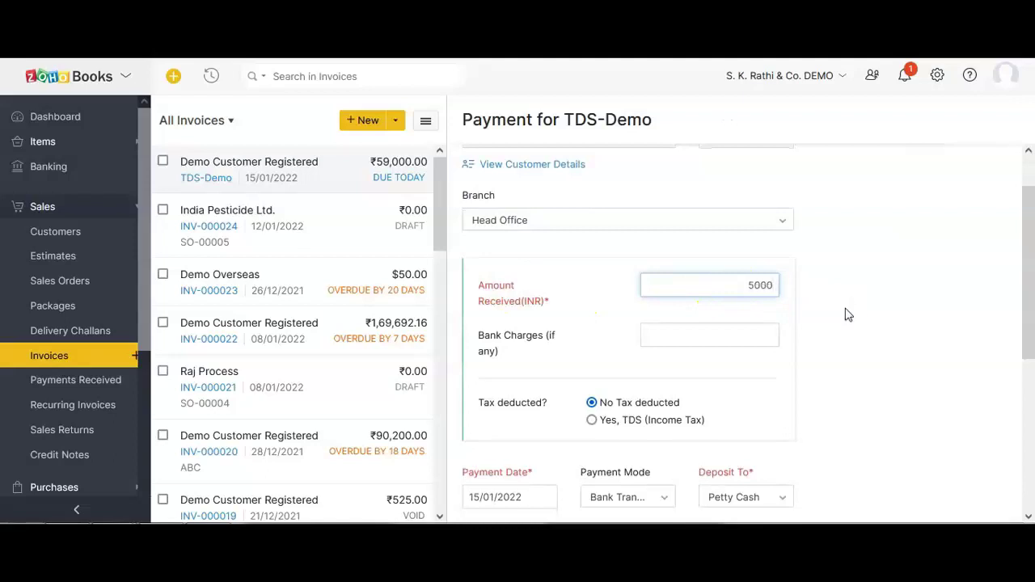
text(5000)
click(592, 421)
scroll(619, 430, down, 1)
drag(495, 442, 538, 443)
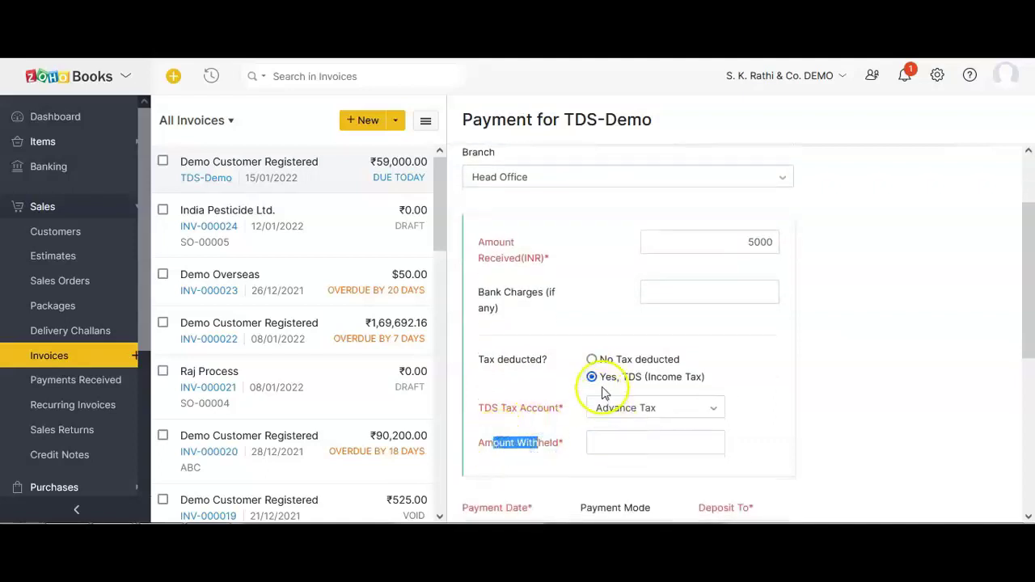
drag(485, 242, 522, 258)
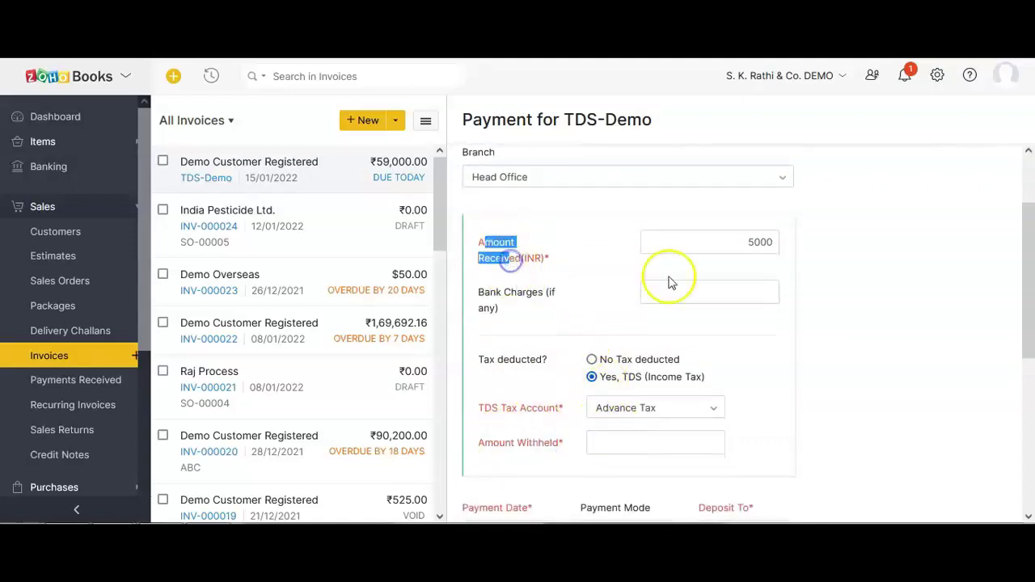
click(591, 360)
click(855, 376)
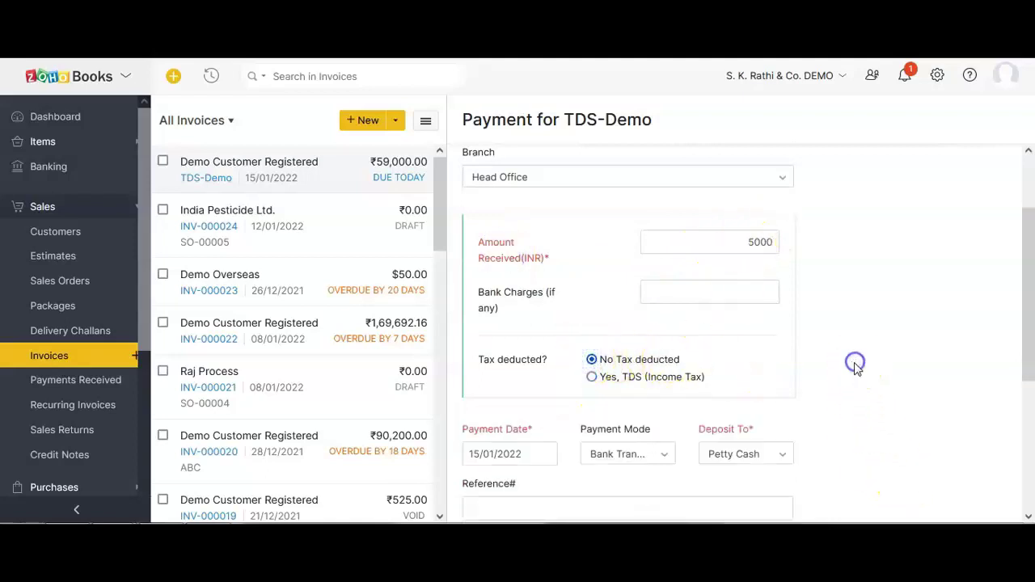
- Choose TDS Receivable Account as the account the payment is deposited to
scroll(857, 369, down, 1)
drag(702, 345, 745, 356)
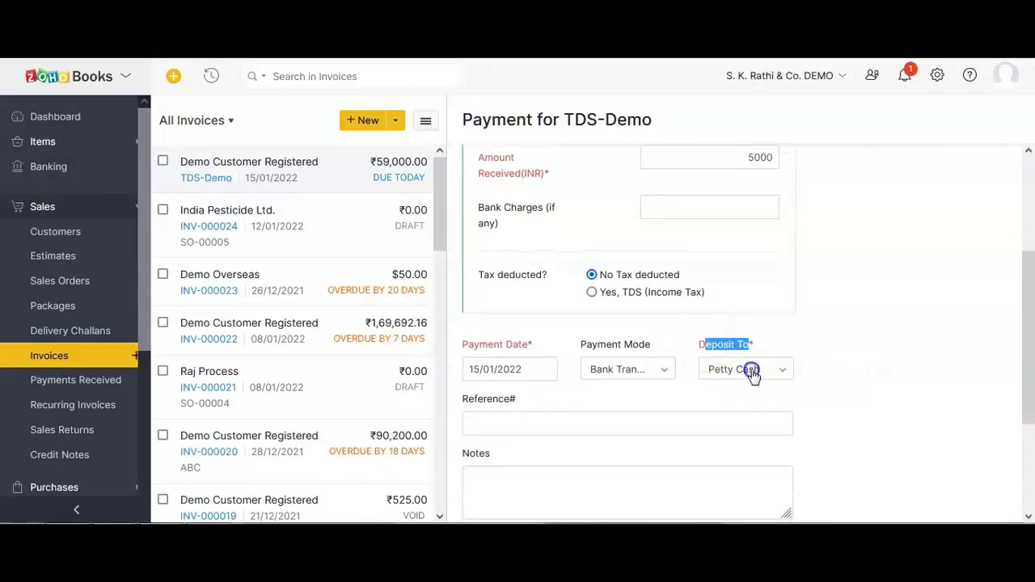
click(752, 373)
scroll(953, 332, down, 3)
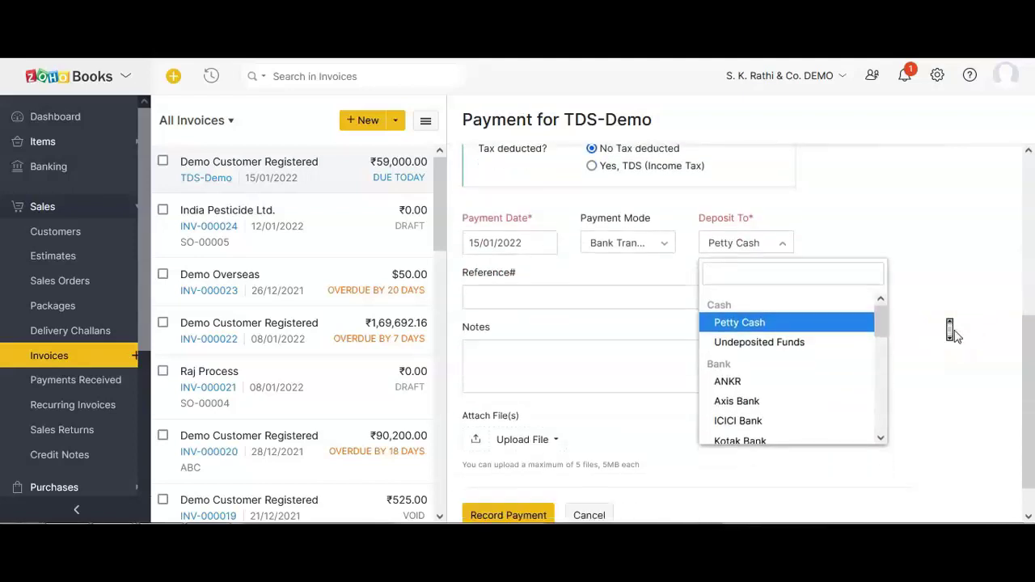
scroll(803, 315, down, 5)
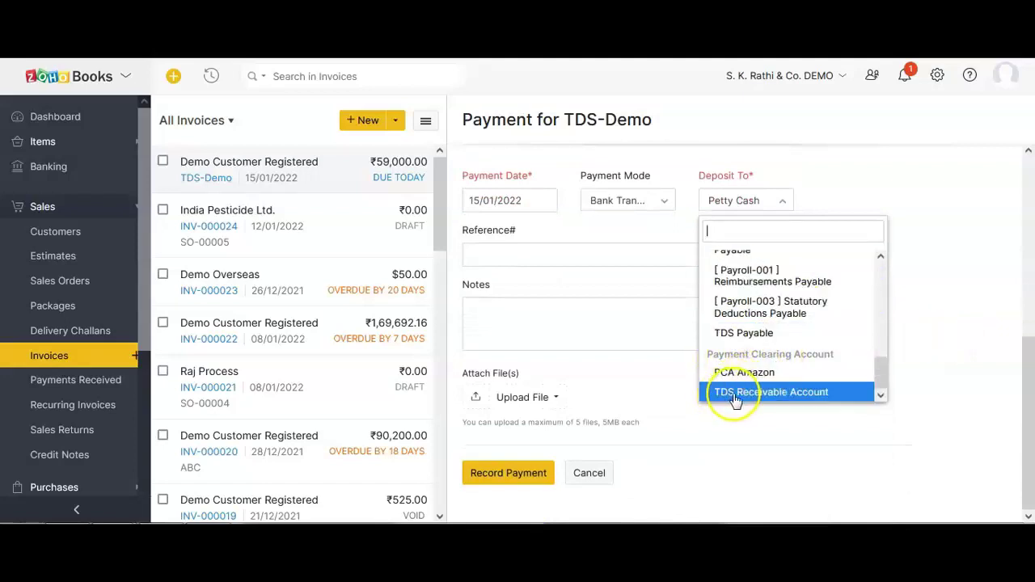
click(795, 397)
- Check the payment details and record the payment against the TDS-Demo invoice
scroll(785, 242, up, 3)
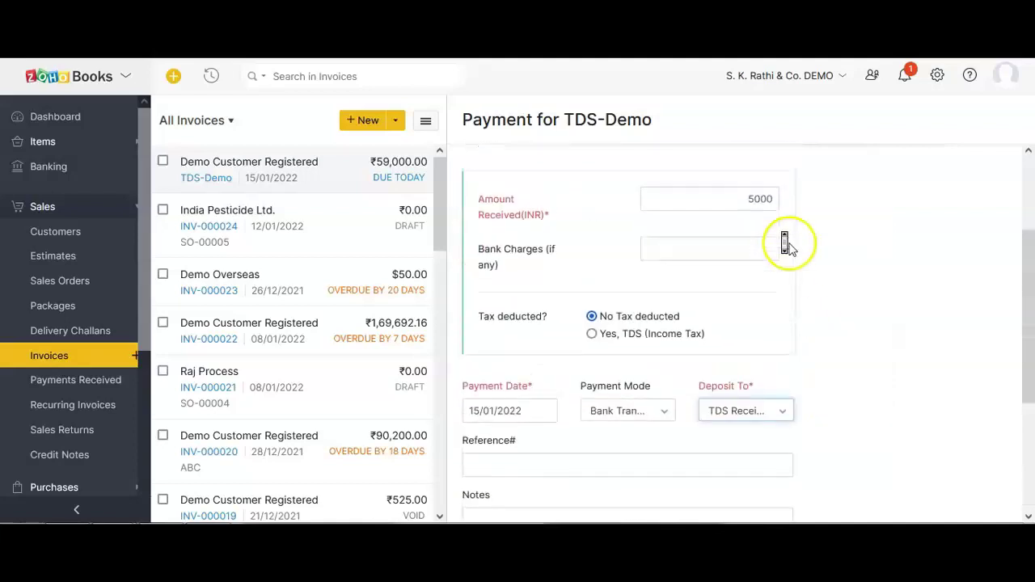
scroll(786, 244, up, 1)
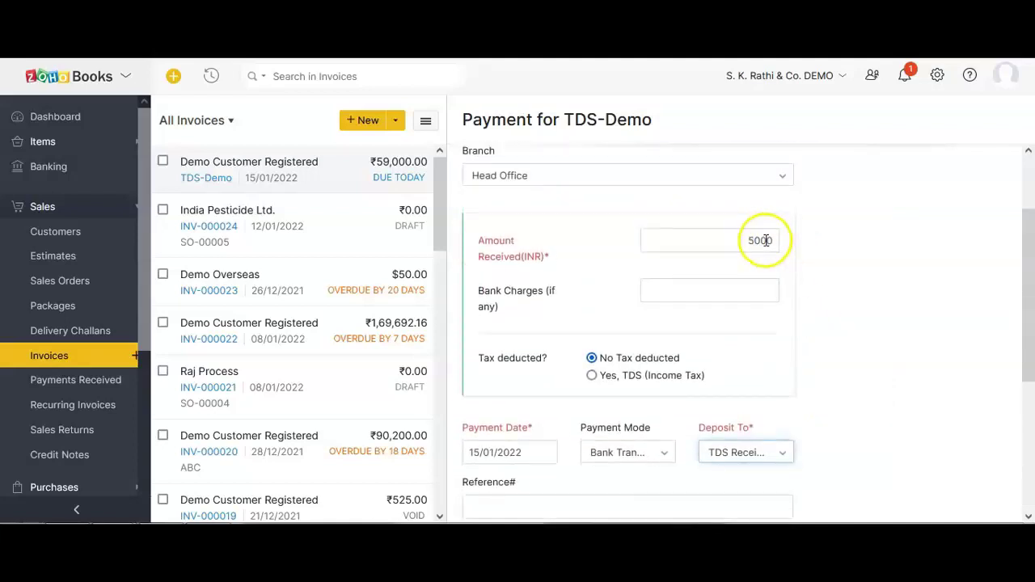
scroll(684, 270, up, 2)
scroll(679, 266, down, 2)
scroll(655, 275, up, 2)
scroll(649, 273, down, 2)
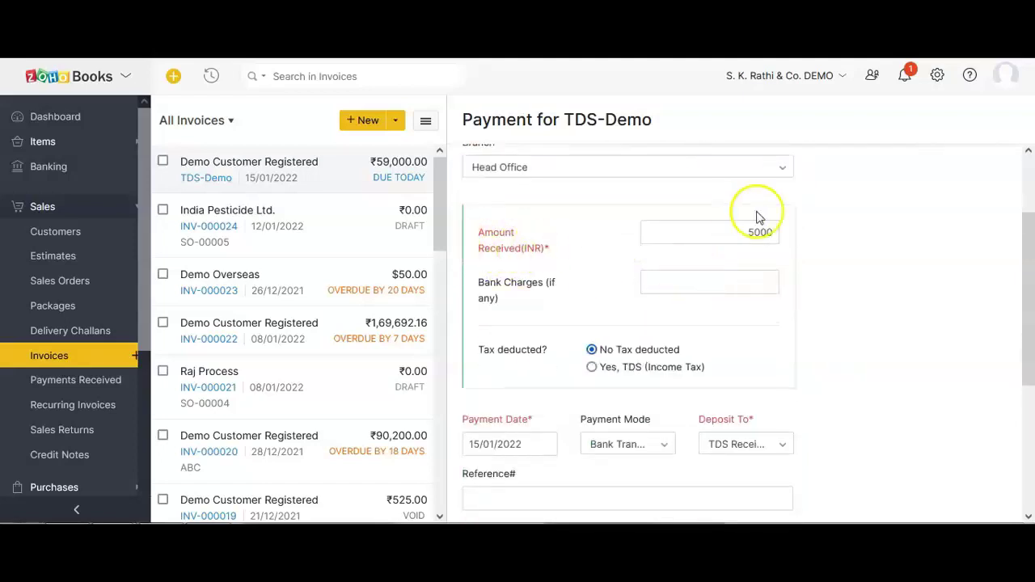
scroll(739, 254, down, 3)
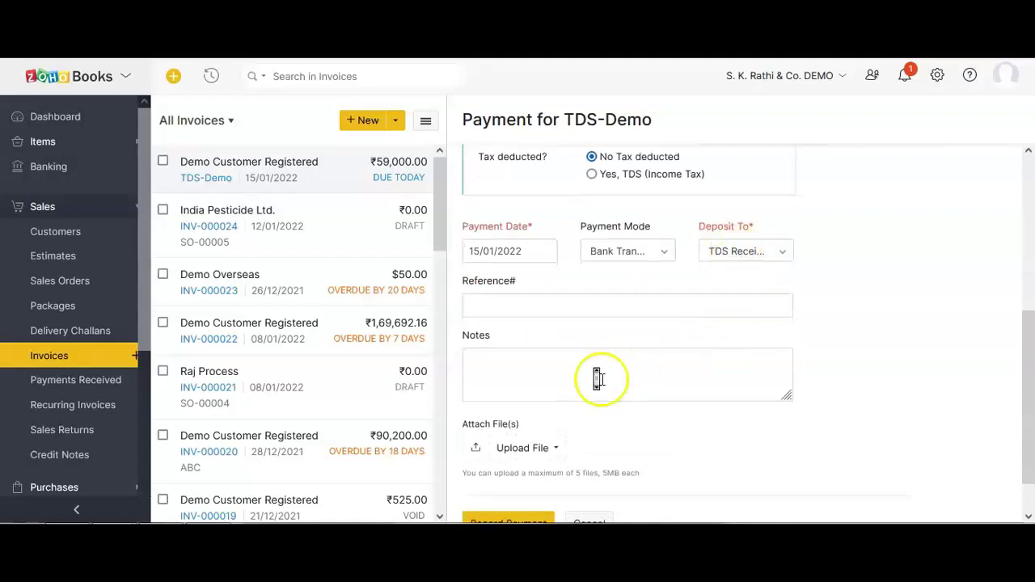
scroll(599, 378, down, 1)
click(522, 472)
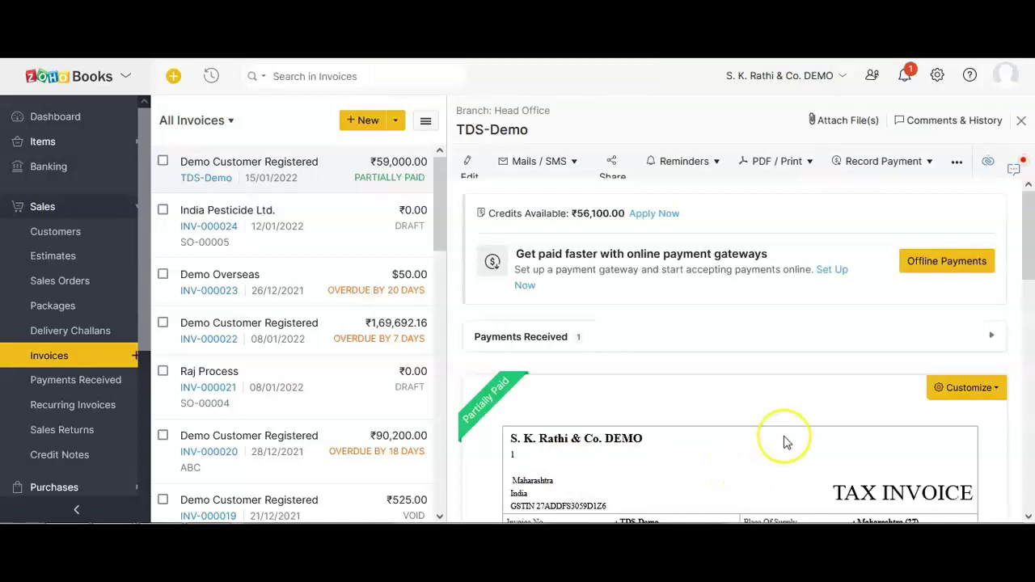
- Check the payment made and the balance due in the TDS-Demo invoice's totals
scroll(785, 443, down, 3)
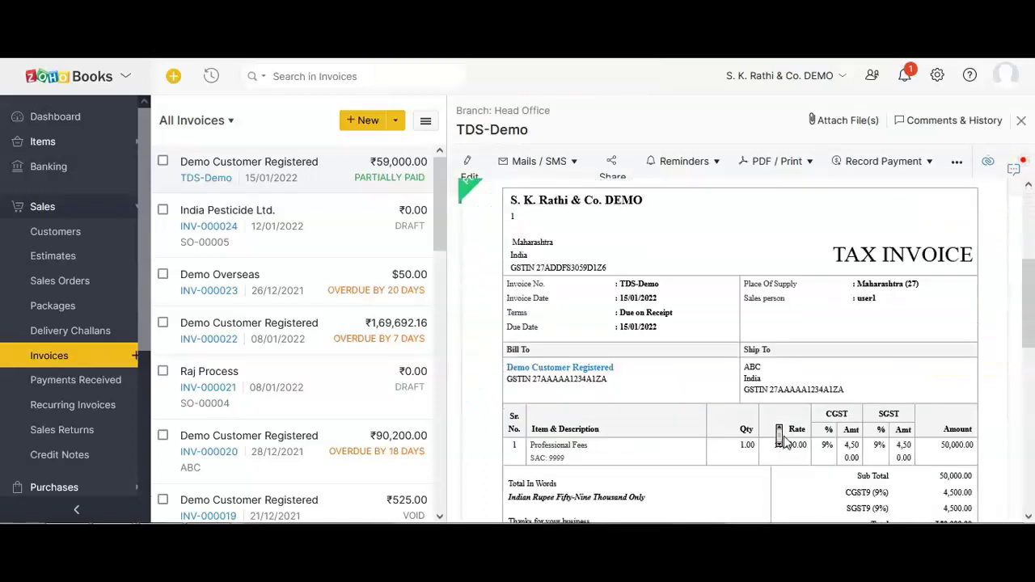
scroll(785, 442, down, 3)
drag(842, 324, 886, 324)
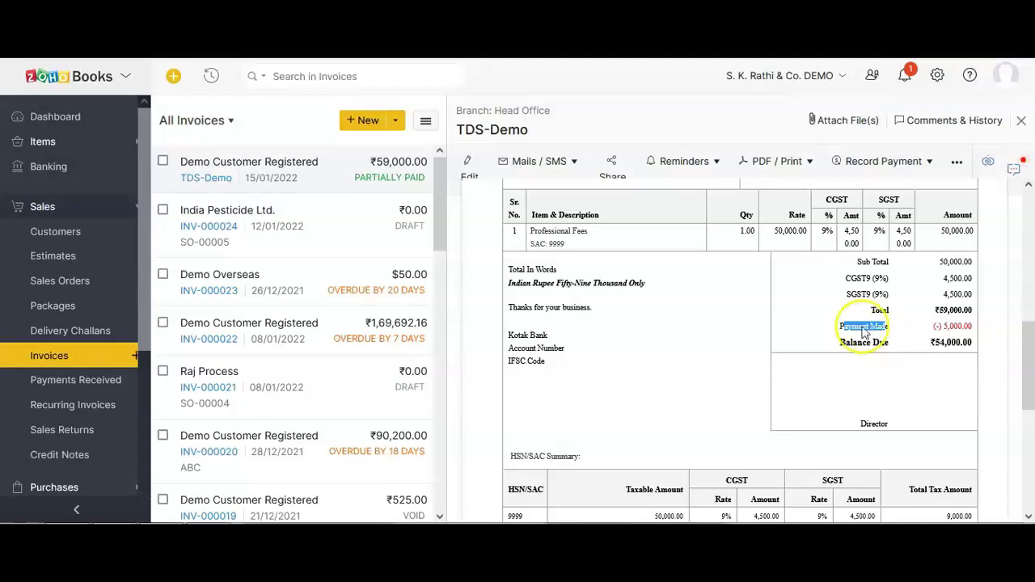
click(833, 326)
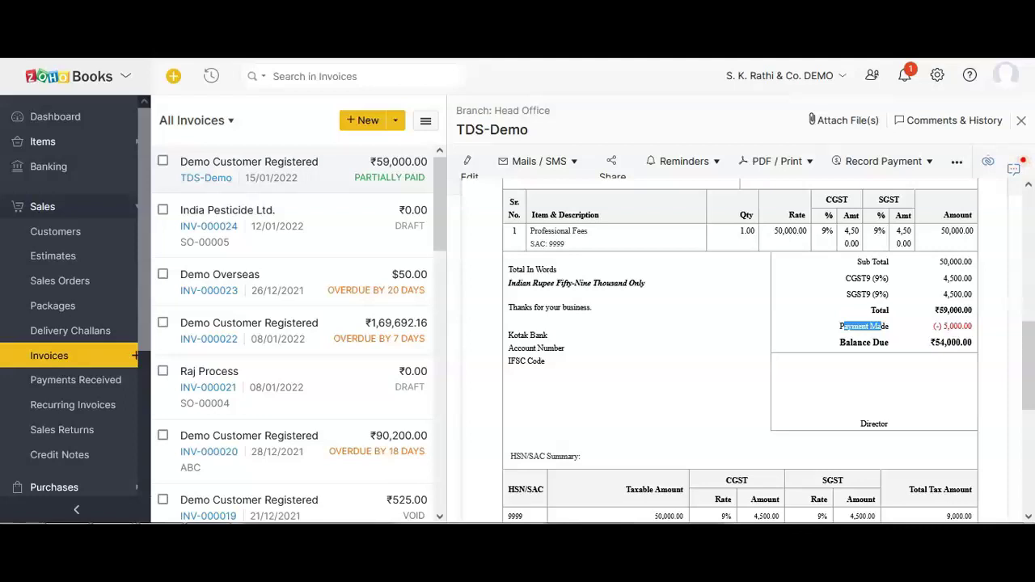
- Open the ICICI Bank account in Banking and start a new Customer Payment transaction
click(71, 173)
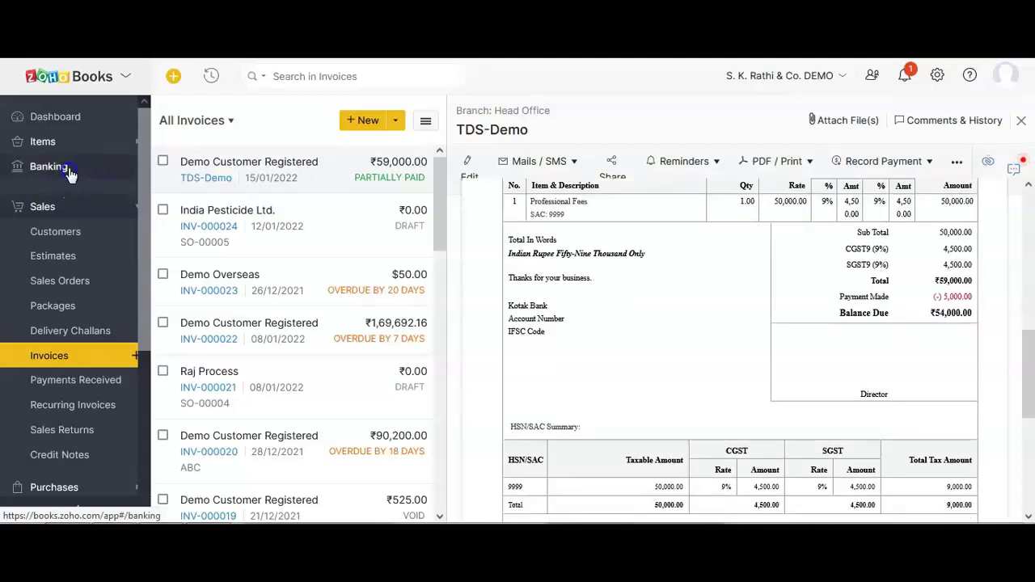
scroll(413, 226, down, 3)
scroll(414, 226, down, 1)
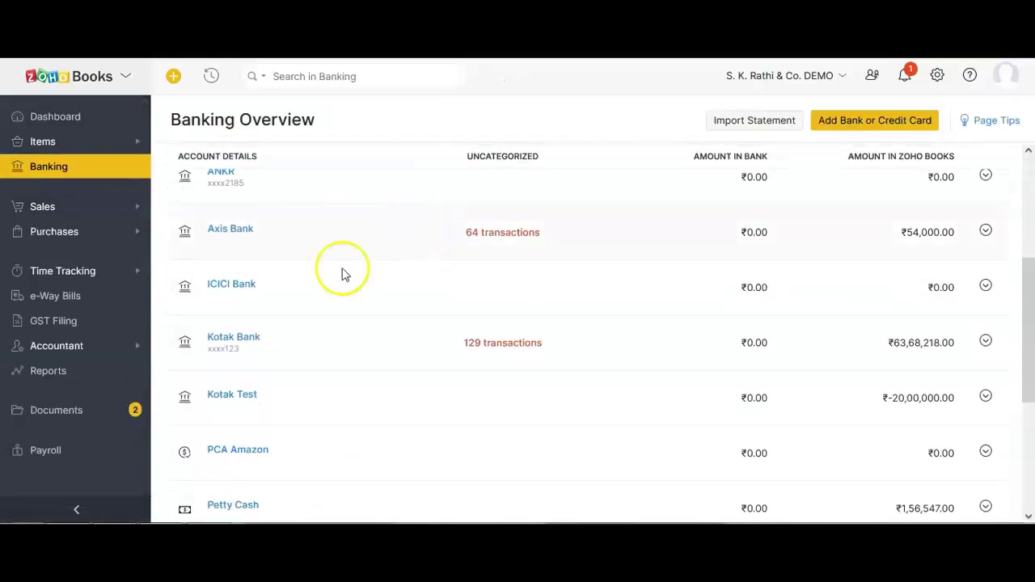
click(217, 287)
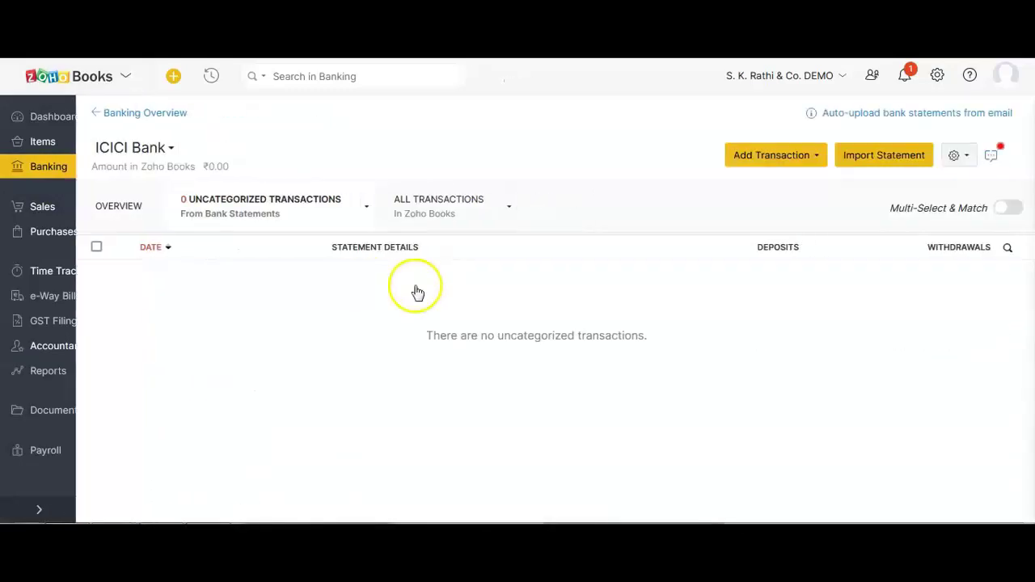
click(776, 157)
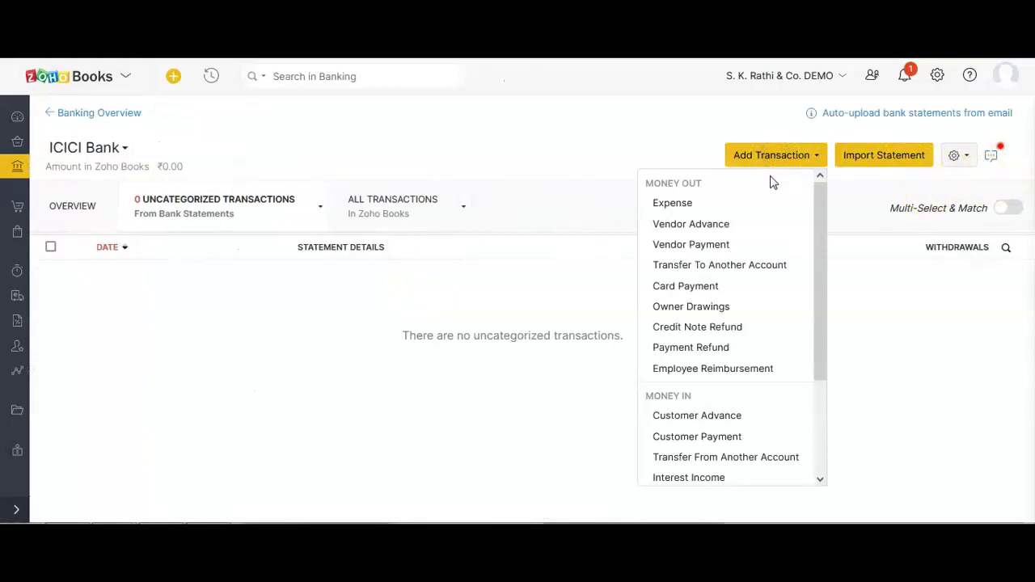
click(688, 439)
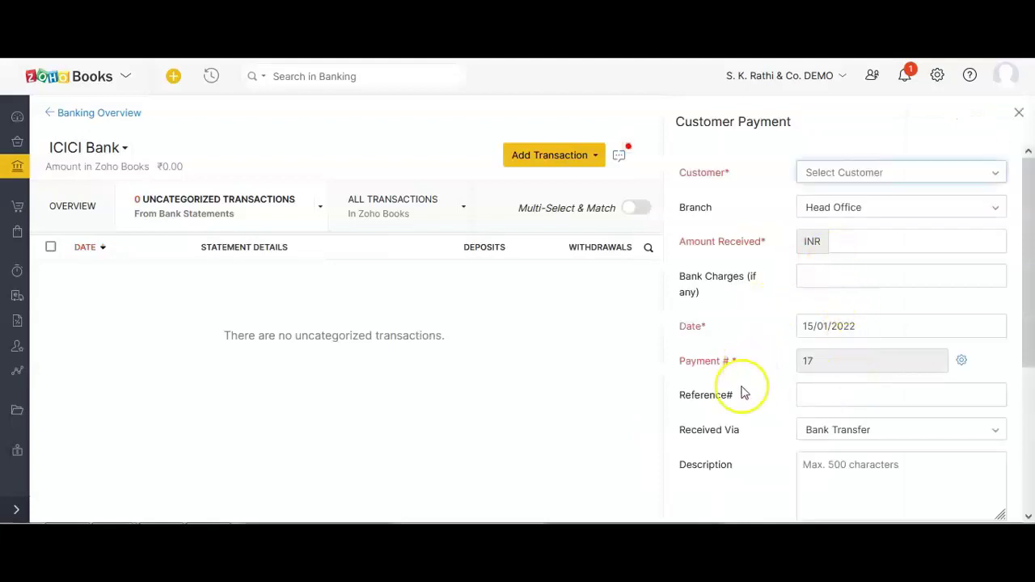
- Enable Retained Tax for the customer payment
scroll(728, 402, down, 2)
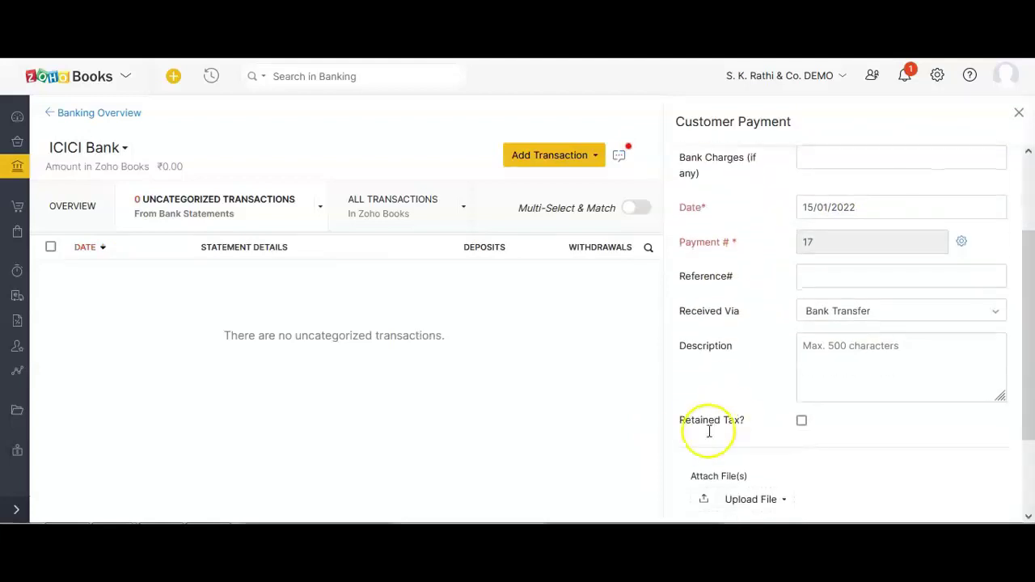
drag(685, 422, 729, 422)
click(801, 420)
- Select Demo Customer Registered as the customer of the payment
scroll(739, 323, up, 2)
click(818, 172)
text(dem)
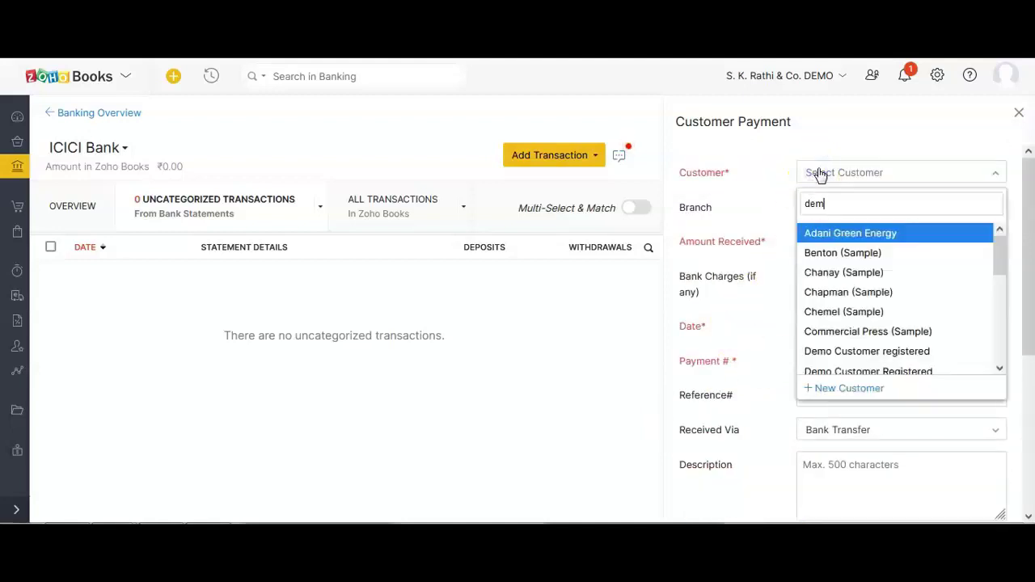
text(o)
key(Down)
key(Return)
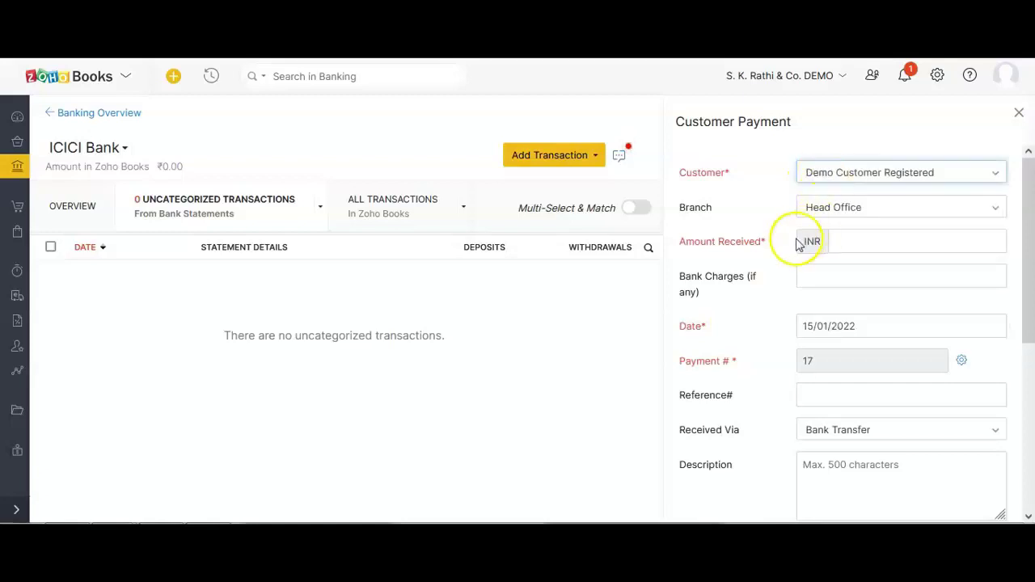
- Examine the tax account and the per-invoice TDS and payment fields in the customer payment form
scroll(761, 216, down, 2)
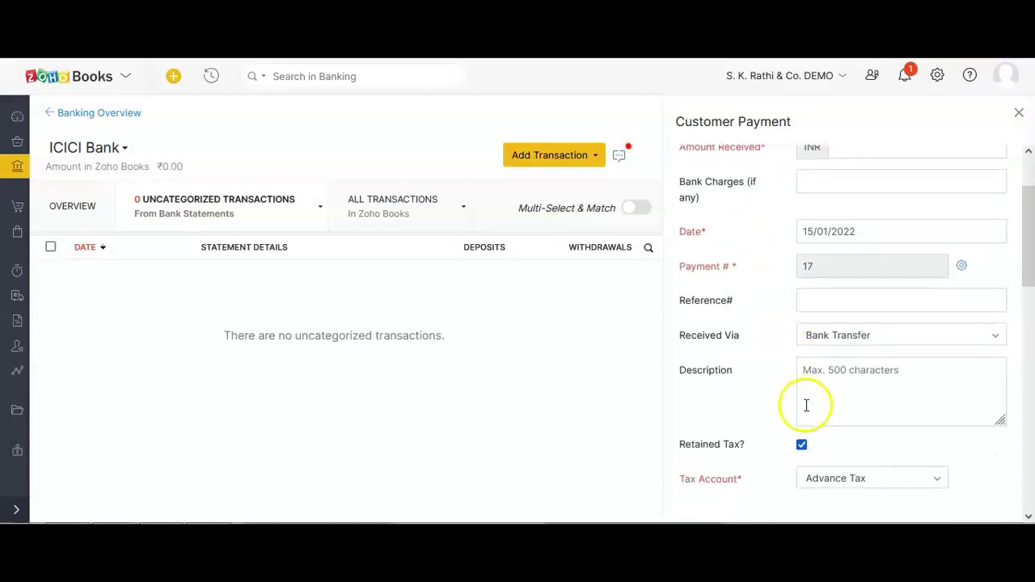
scroll(797, 421, down, 4)
drag(686, 300, 728, 301)
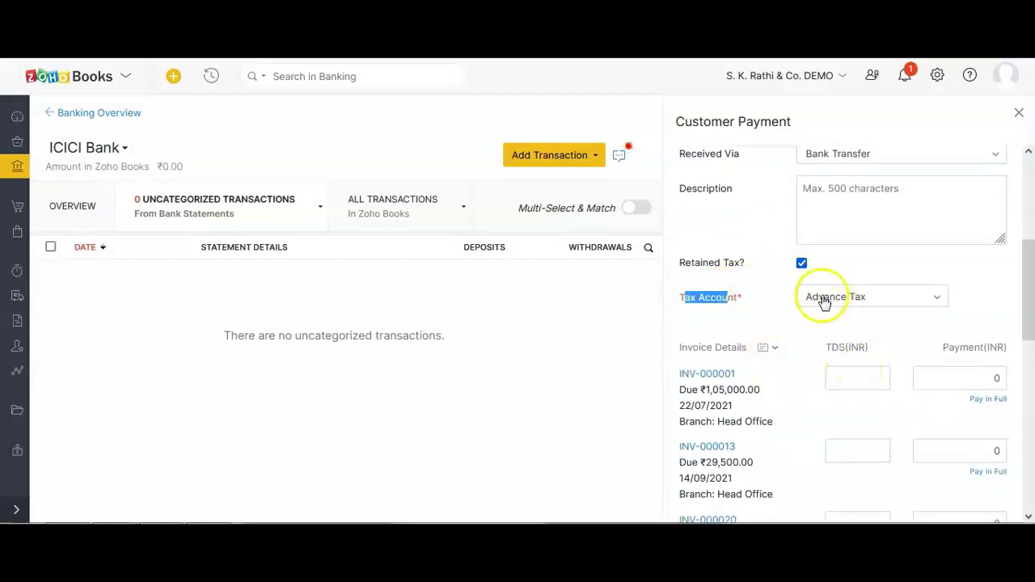
drag(833, 347, 867, 350)
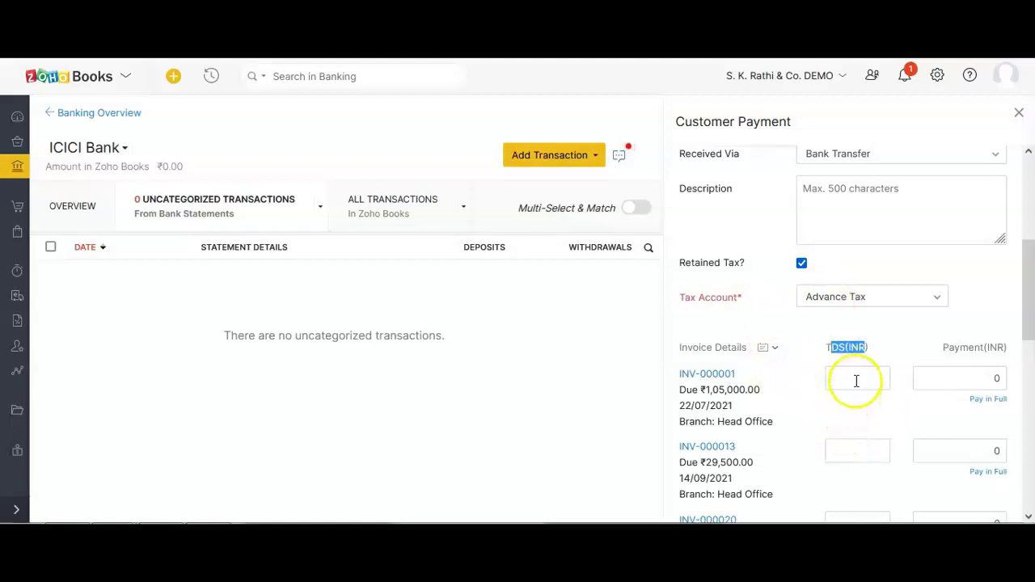
scroll(809, 424, down, 1)
scroll(806, 421, down, 3)
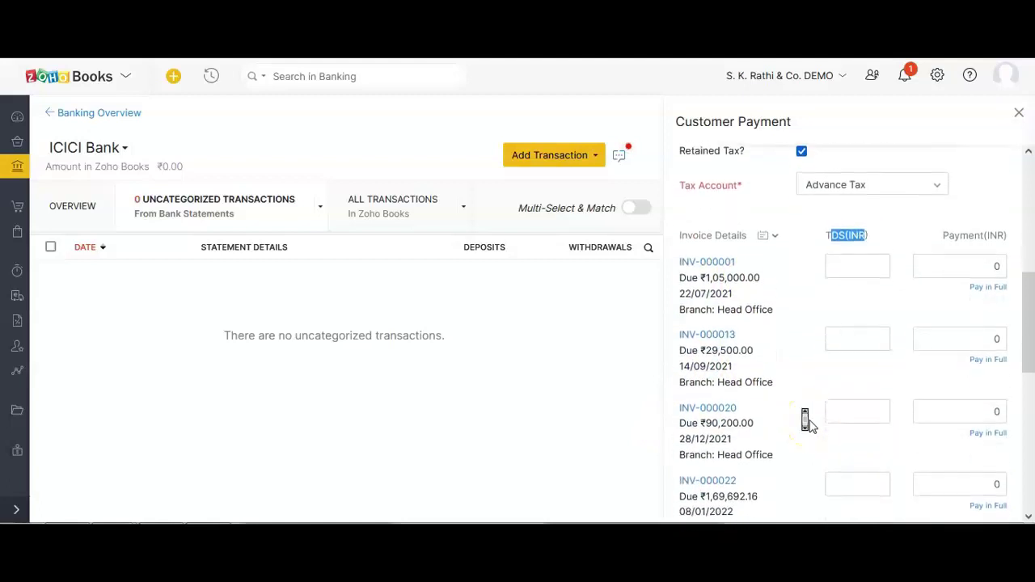
click(867, 255)
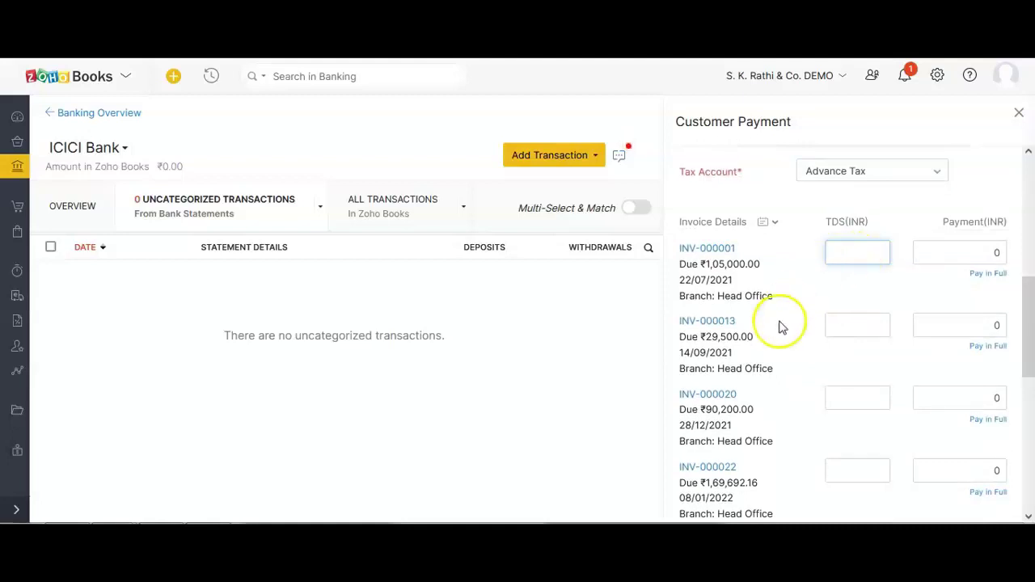
scroll(774, 323, down, 1)
scroll(720, 304, up, 5)
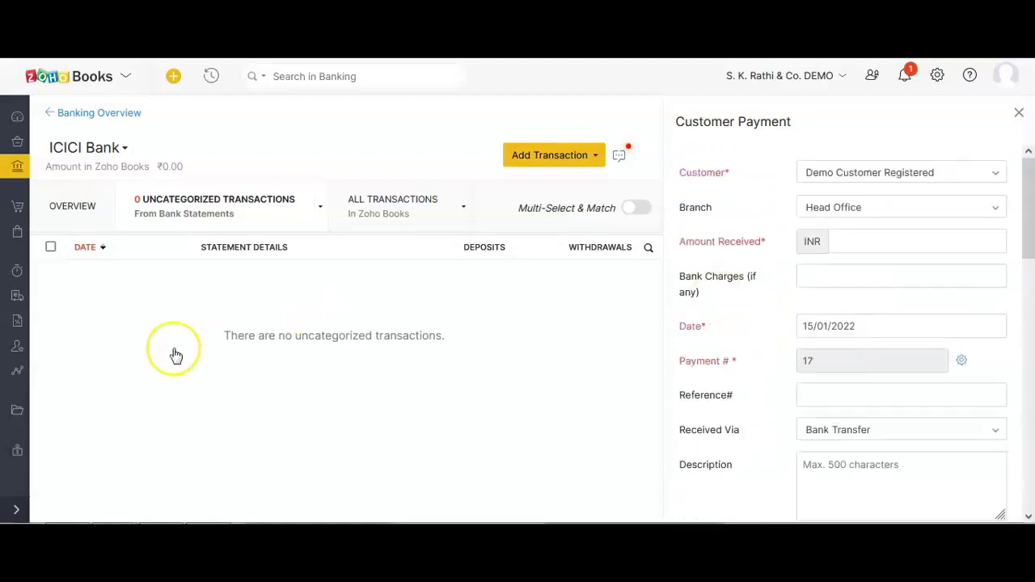